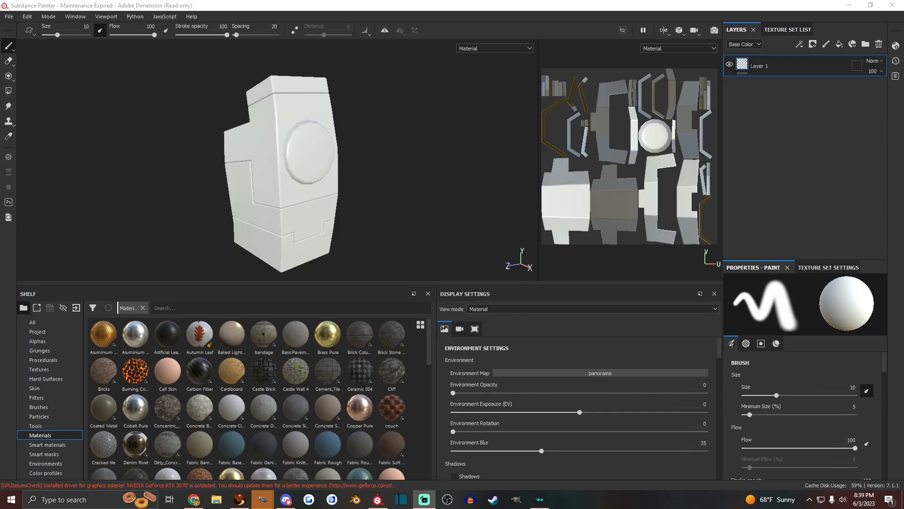
Start a new project from File > New, then cancel it without choosing a mesh
{"action": "left_click", "coordinate": [799, 111]}
{"action": "mouse_move", "coordinate": [404, 217]}
{"action": "left_mouse_down", "text": "alt"}
{"action": "mouse_move", "coordinate": [417, 188]}
{"action": "mouse_move", "coordinate": [365, 200]}
{"action": "mouse_move", "coordinate": [380, 217]}
{"action": "mouse_move", "coordinate": [356, 186]}
{"action": "mouse_move", "coordinate": [365, 177]}
{"action": "mouse_move", "coordinate": [379, 216]}
{"action": "left_mouse_up", "text": "alt"}
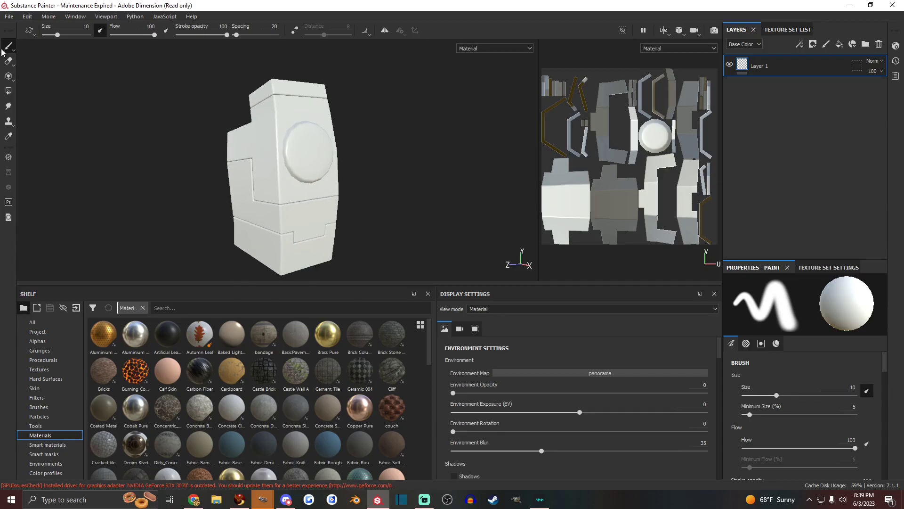
{"action": "left_click", "coordinate": [8, 17]}
{"action": "left_click", "coordinate": [17, 27]}
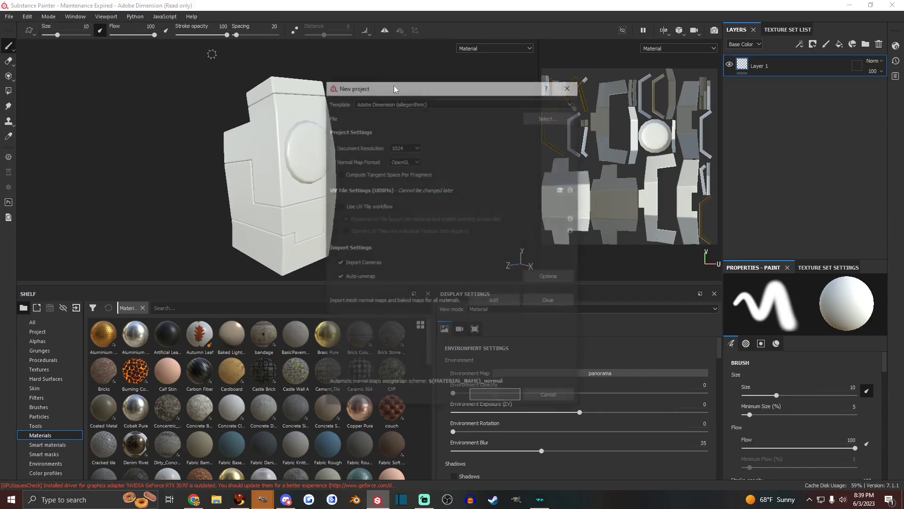
{"action": "left_click", "coordinate": [551, 116]}
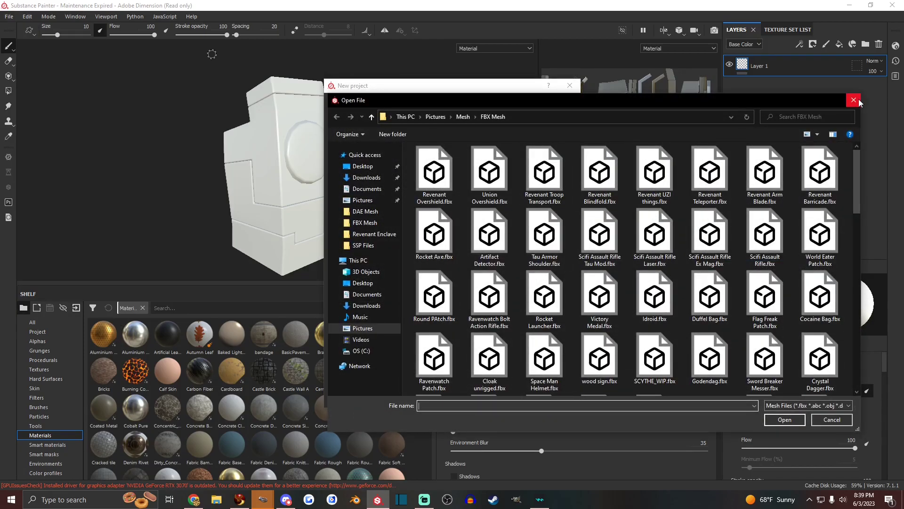
{"action": "left_click", "coordinate": [854, 100]}
{"action": "left_click", "coordinate": [570, 85]}
Show the Texture Set List, then return to the layer stack
{"action": "left_click_drag", "start_coordinate": [428, 111], "coordinate": [327, 174], "text": "alt"}
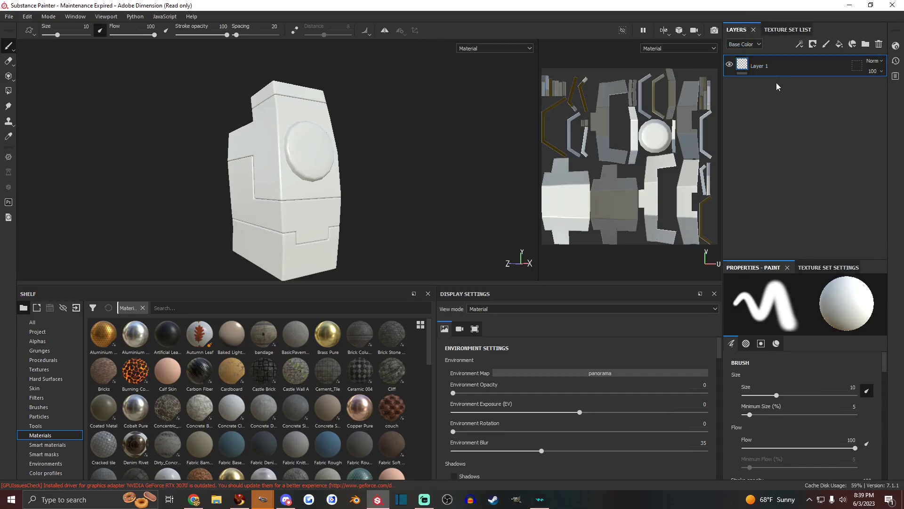
{"action": "left_click", "coordinate": [781, 30]}
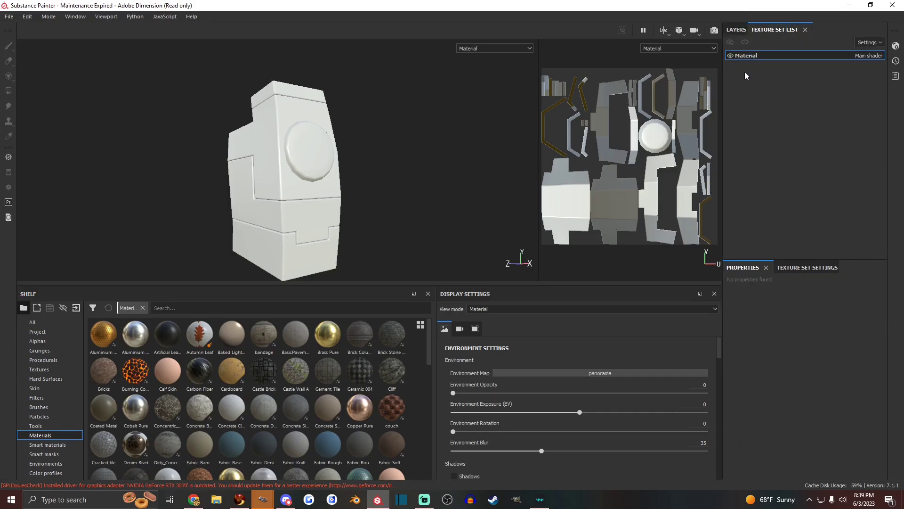
{"action": "left_click", "coordinate": [738, 30]}
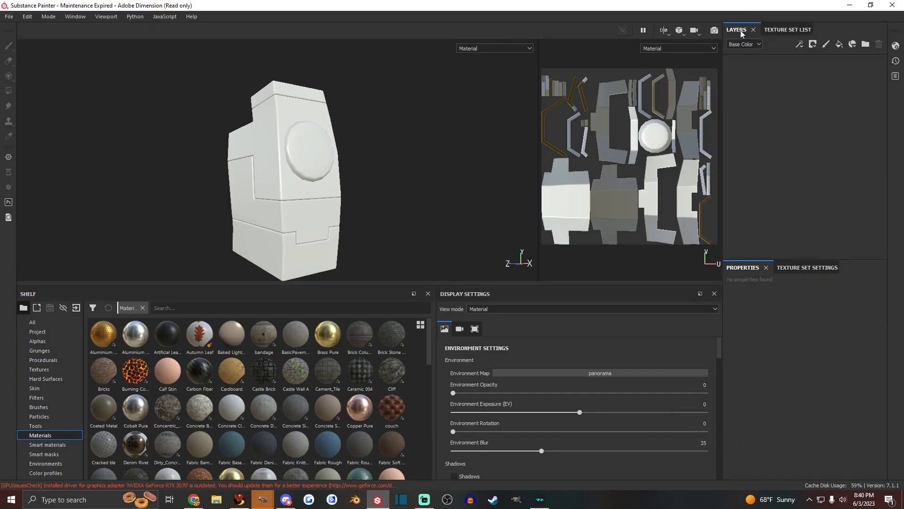
Bake six mesh maps with ID and Average Normals off at Subsampling 8x8 antialiasing
{"action": "left_click", "coordinate": [808, 267]}
{"action": "scroll", "coordinate": [820, 339], "scroll_direction": "down", "scroll_amount": 5}
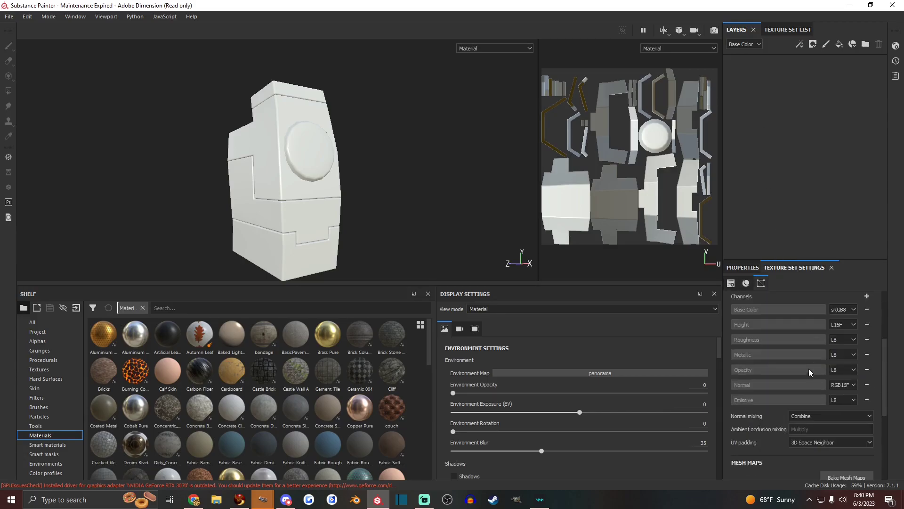
{"action": "left_click", "coordinate": [848, 449]}
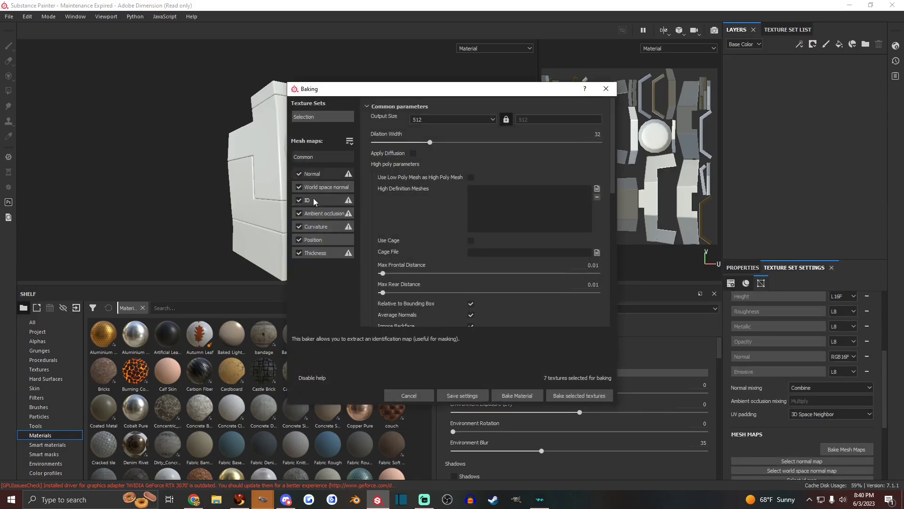
{"action": "left_click", "coordinate": [299, 200]}
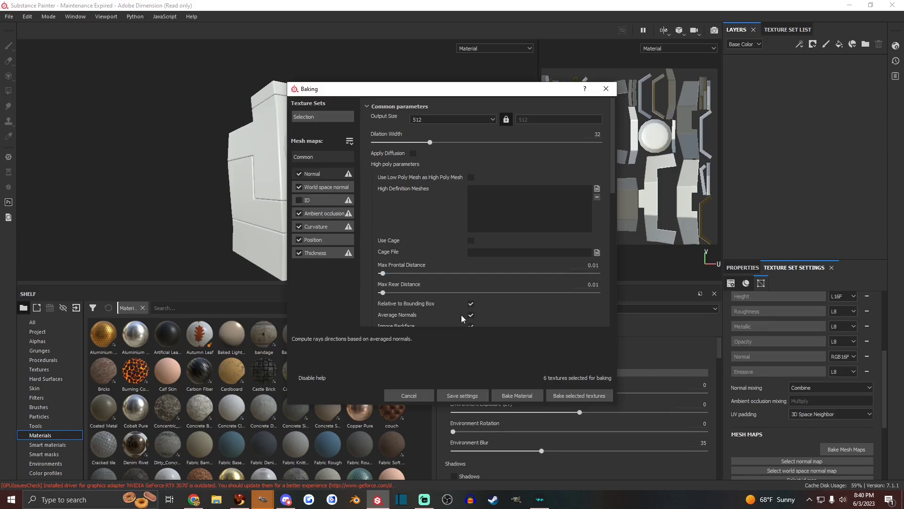
{"action": "left_click", "coordinate": [471, 315]}
{"action": "scroll", "coordinate": [448, 292], "scroll_direction": "down", "scroll_amount": 2}
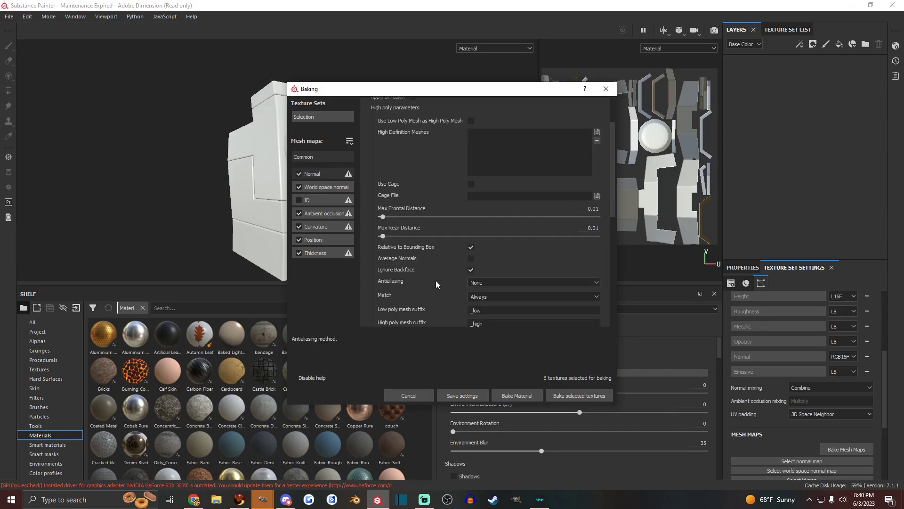
{"action": "left_click", "coordinate": [482, 283]}
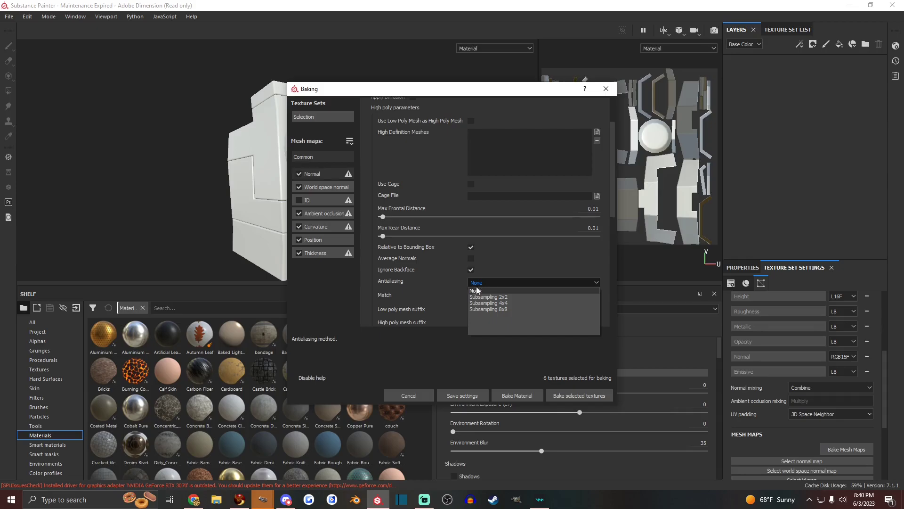
{"action": "left_click", "coordinate": [499, 310]}
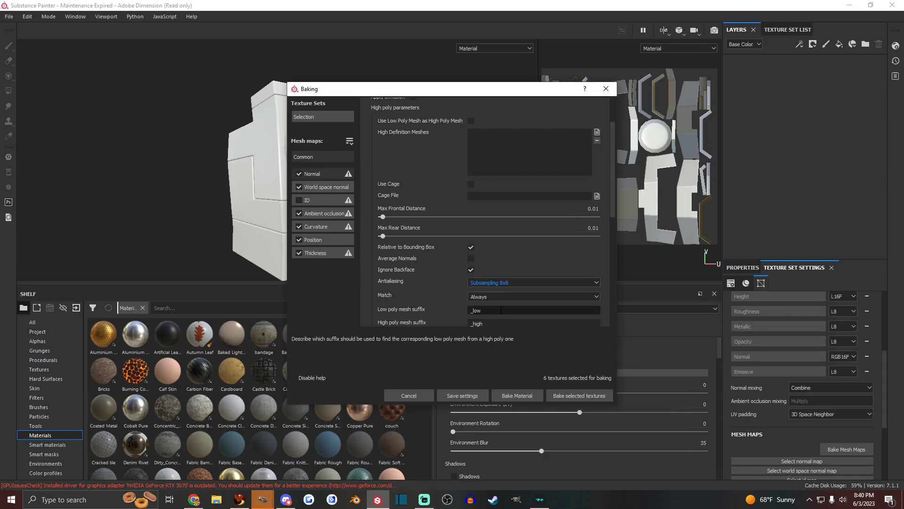
{"action": "left_click", "coordinate": [557, 397]}
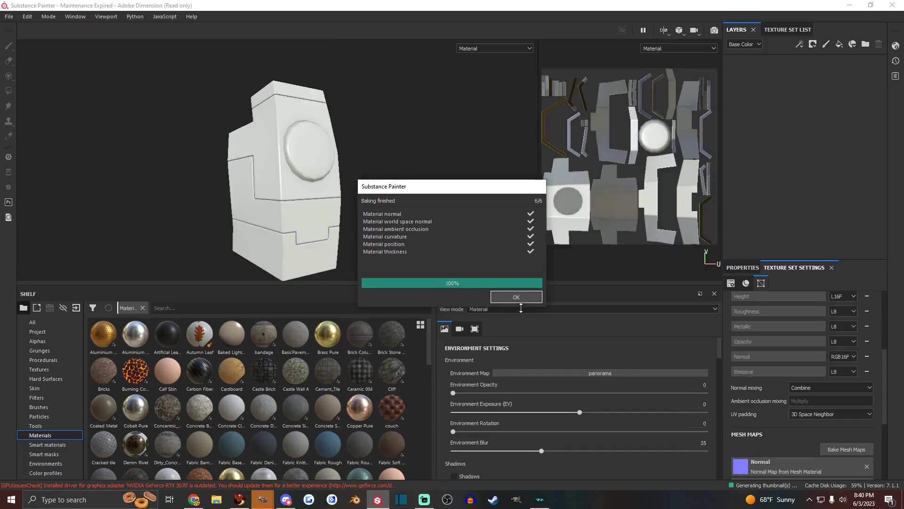
{"action": "left_click", "coordinate": [517, 298]}
{"action": "left_click_drag", "start_coordinate": [313, 185], "coordinate": [283, 179], "text": "alt"}
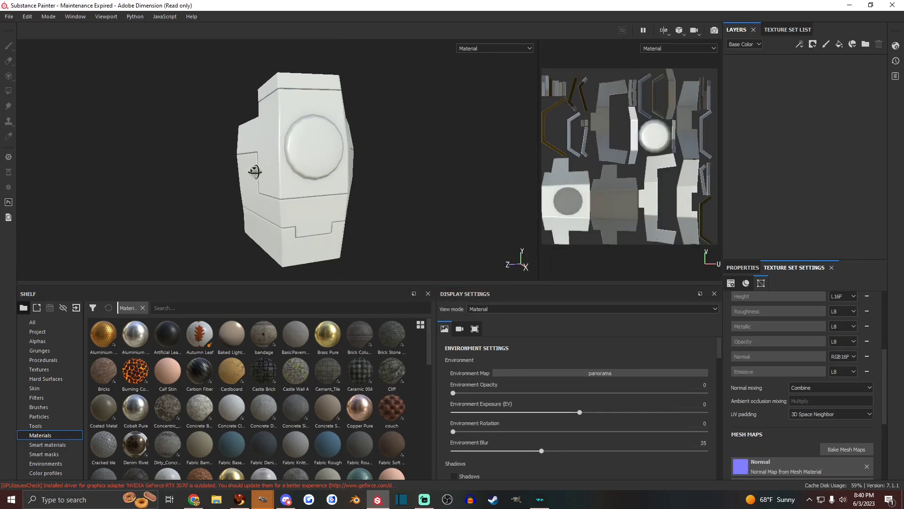
Set the environment map to Panorama_2_sided2
{"action": "left_click", "coordinate": [617, 374]}
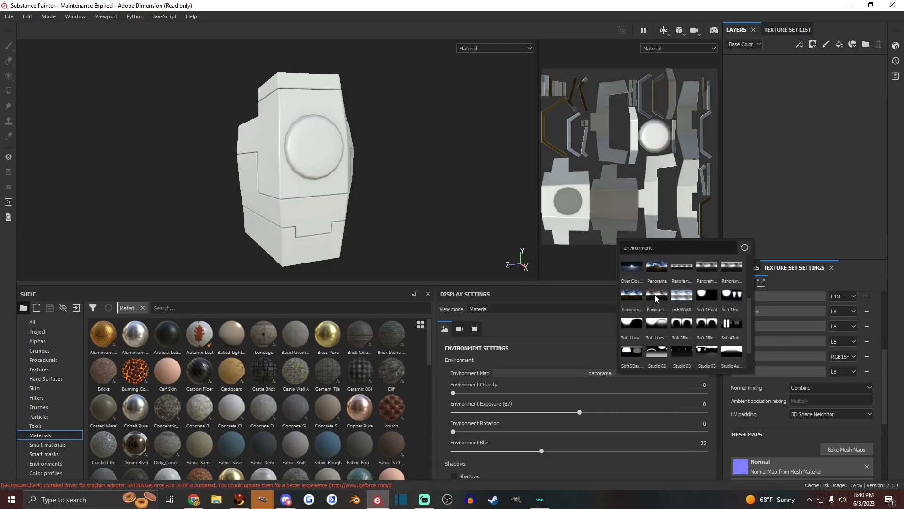
{"action": "left_click", "coordinate": [660, 294]}
{"action": "left_click_drag", "start_coordinate": [306, 175], "coordinate": [322, 193], "text": "alt"}
{"action": "middle_click_drag", "start_coordinate": [322, 193], "coordinate": [295, 179]}
Switch the camera to orthographic projection and rotate the environment to 22
{"action": "left_click", "coordinate": [682, 30]}
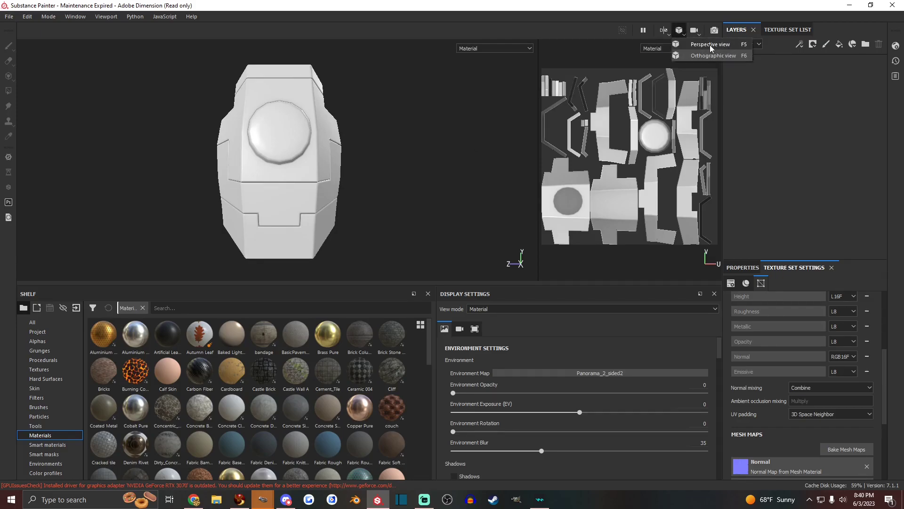
{"action": "left_click", "coordinate": [707, 55]}
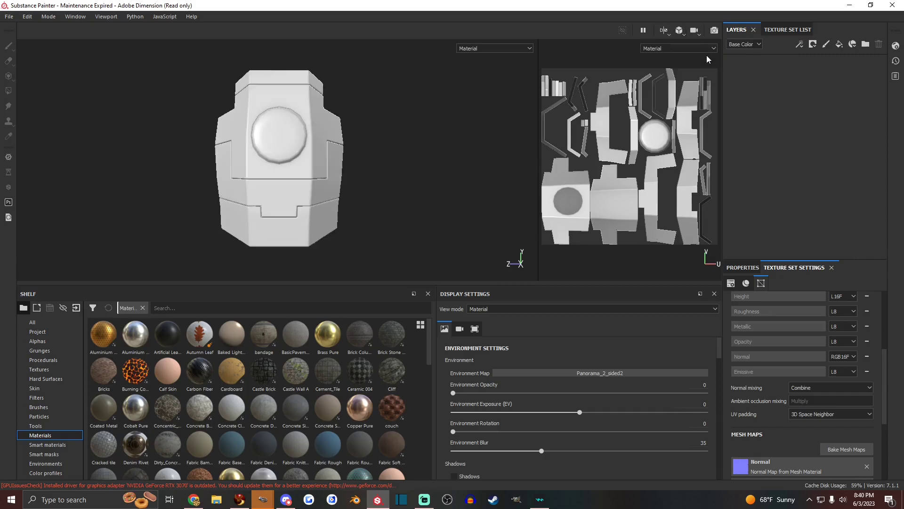
{"action": "right_click_drag", "start_coordinate": [261, 212], "coordinate": [267, 220], "text": "shift"}
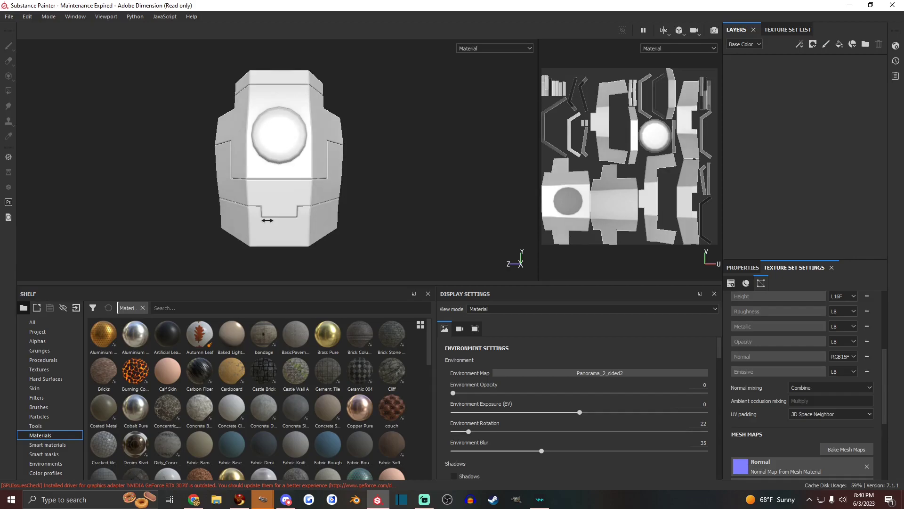
{"action": "left_click_drag", "start_coordinate": [306, 213], "coordinate": [366, 177], "text": "alt"}
{"action": "scroll", "coordinate": [559, 164], "scroll_direction": "up", "scroll_amount": 1}
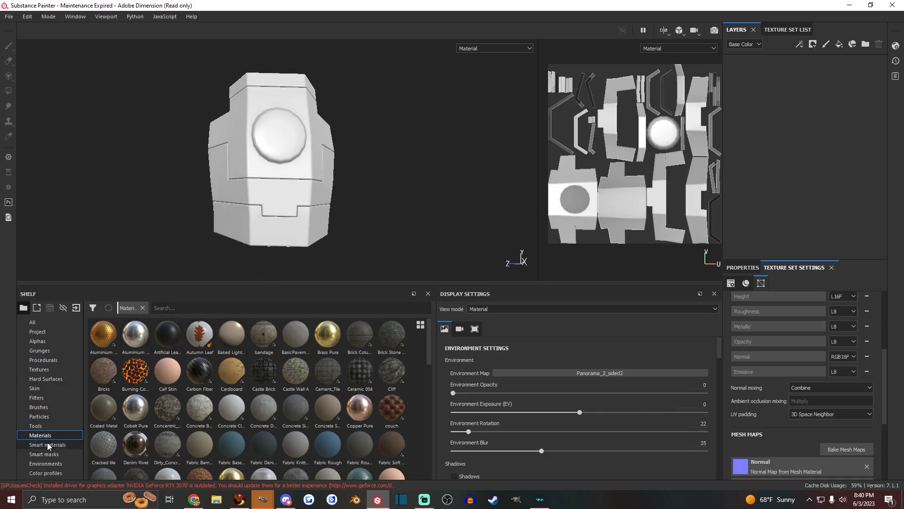
Browse the Smart materials category thumbnails in the shelf
{"action": "key", "text": "Down"}
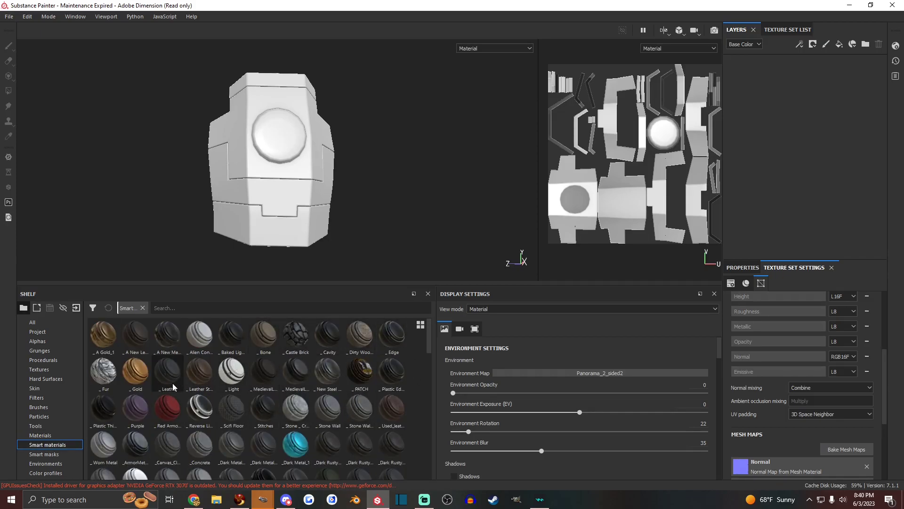
{"action": "scroll", "coordinate": [267, 406], "scroll_direction": "down", "scroll_amount": 3}
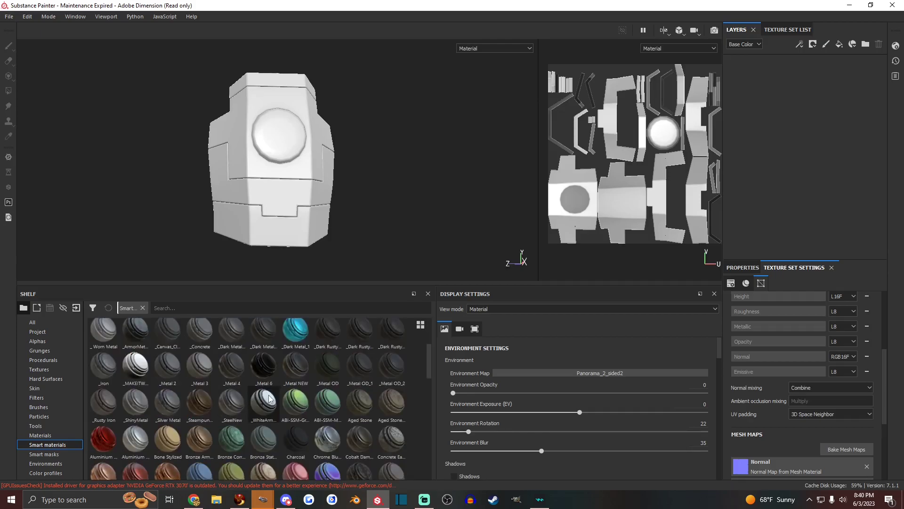
{"action": "scroll", "coordinate": [267, 395], "scroll_direction": "up", "scroll_amount": 3}
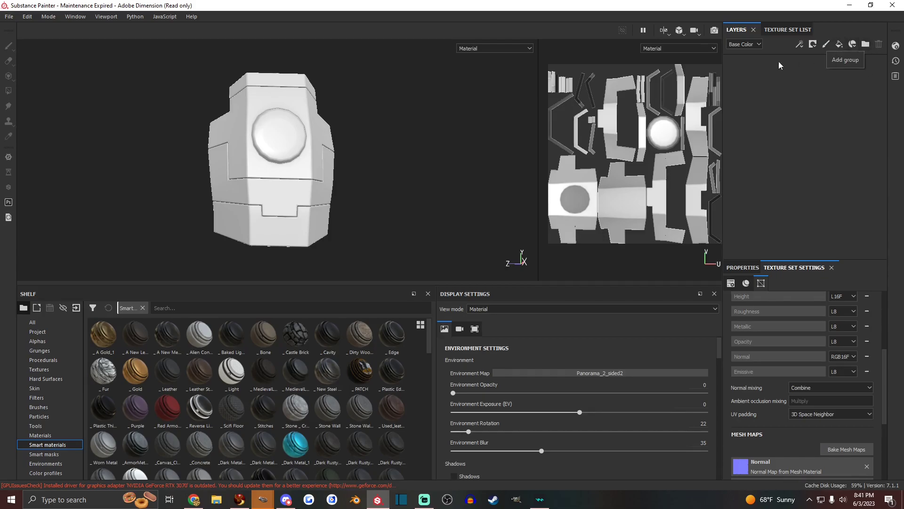
Add a group and a fill layer, placing Fill layer 1 inside Folder 1
{"action": "left_click", "coordinate": [865, 47]}
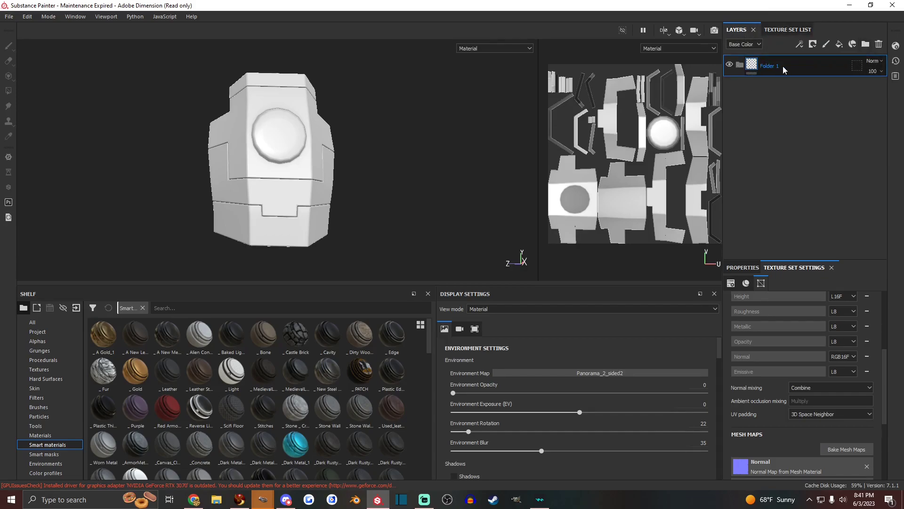
{"action": "left_click", "coordinate": [840, 46]}
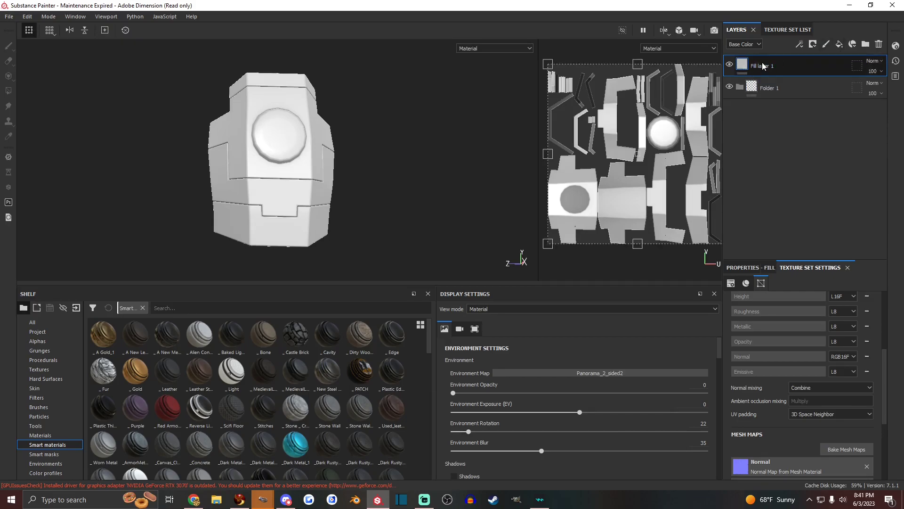
{"action": "left_click_drag", "start_coordinate": [763, 66], "coordinate": [769, 88]}
Collapse Folder 1 and select the group
{"action": "left_click", "coordinate": [741, 66]}
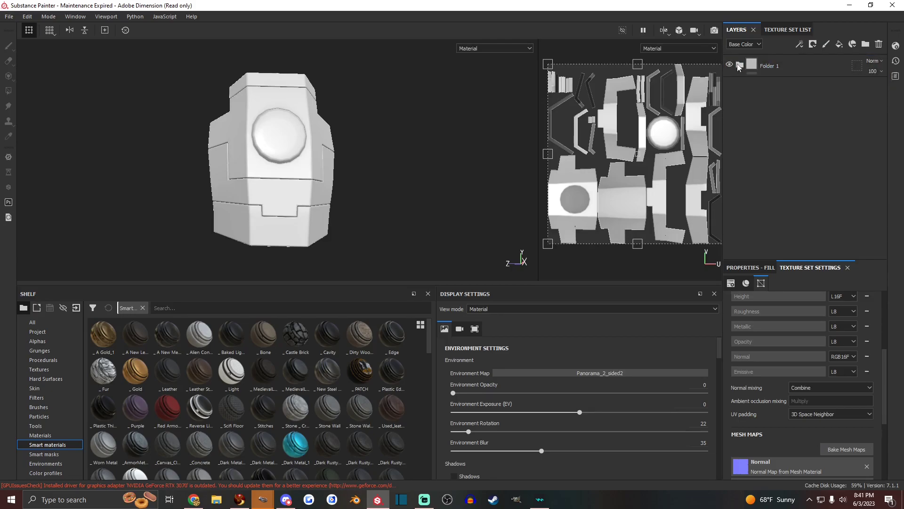
{"action": "left_click", "coordinate": [740, 66]}
{"action": "left_click", "coordinate": [741, 66]}
{"action": "left_click", "coordinate": [740, 66]}
{"action": "left_click", "coordinate": [738, 66]}
{"action": "left_click", "coordinate": [759, 73]}
{"action": "left_click", "coordinate": [763, 67]}
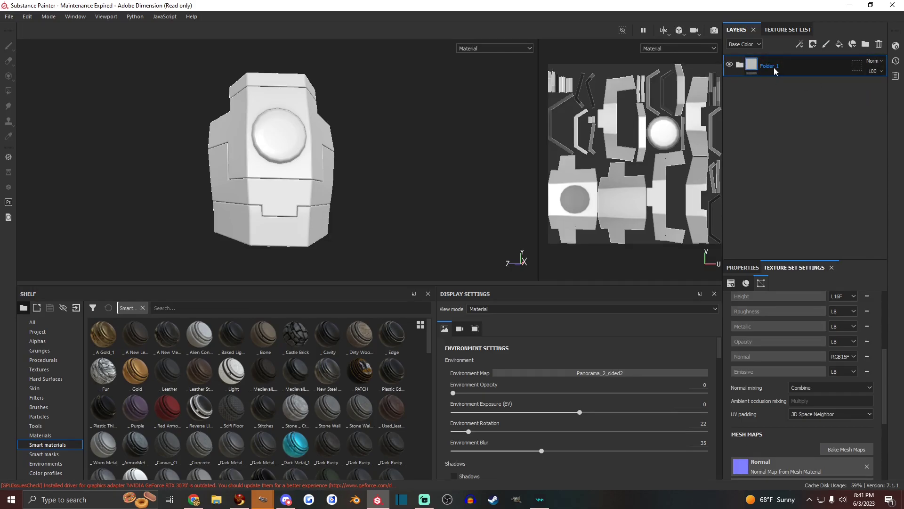
Give Fill layer 1 a dark grey base colour 252525
{"action": "left_click", "coordinate": [740, 65]}
{"action": "left_click", "coordinate": [771, 88]}
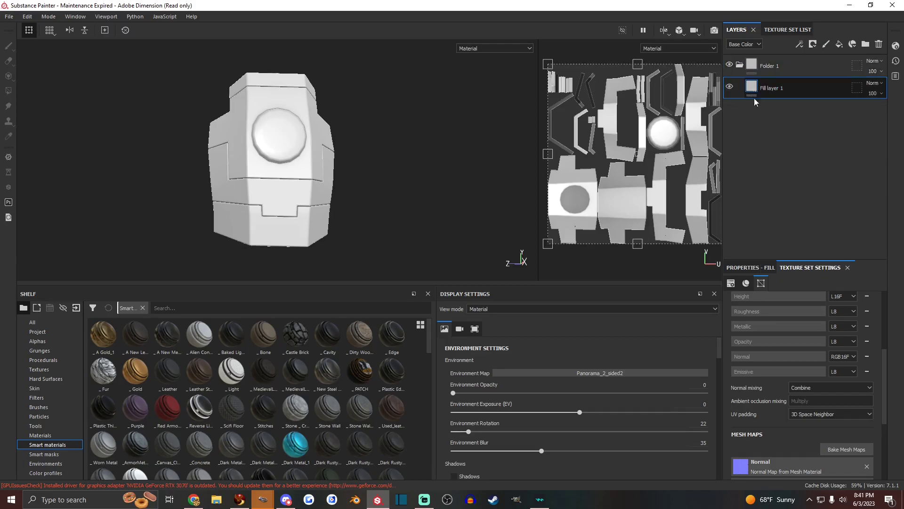
{"action": "left_click", "coordinate": [765, 269]}
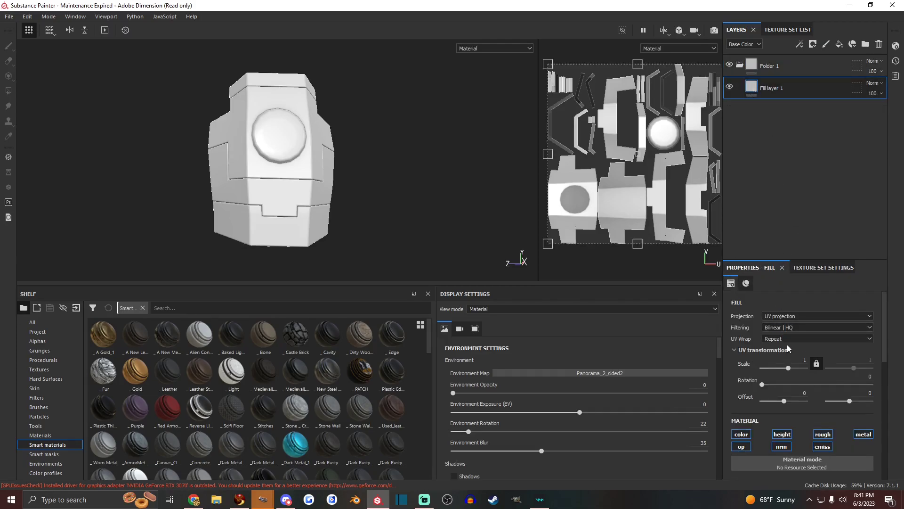
{"action": "scroll", "coordinate": [759, 363], "scroll_direction": "down", "scroll_amount": 5}
{"action": "left_click", "coordinate": [807, 398]}
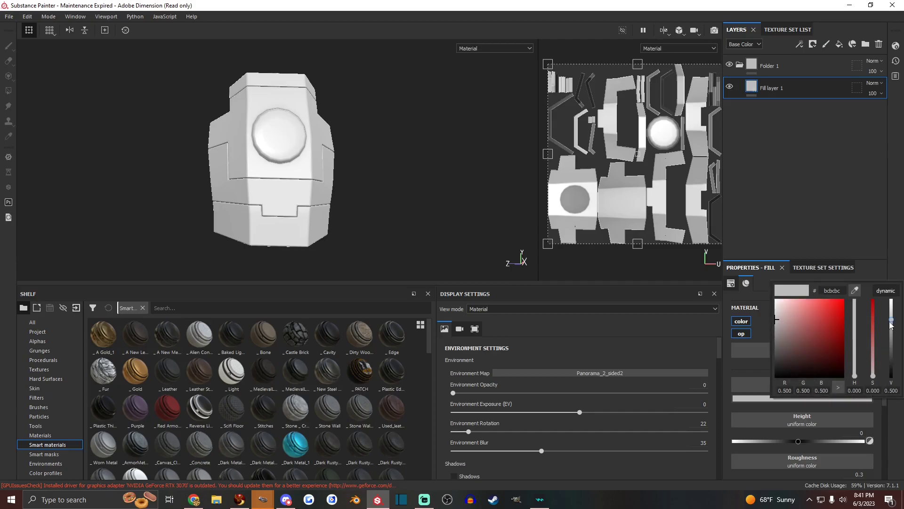
{"action": "left_click_drag", "start_coordinate": [893, 320], "coordinate": [892, 356]}
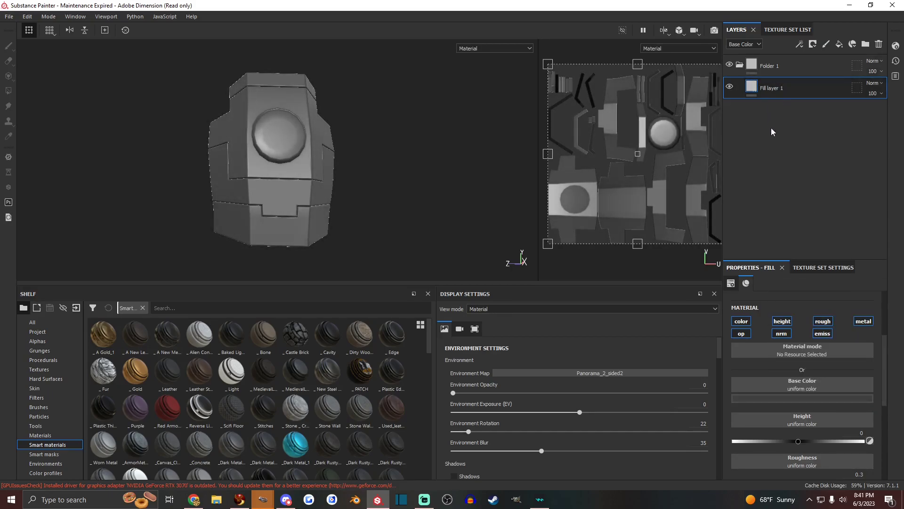
Set Fill layer 1's metallic to 0.73 and roughness to 0.67
{"action": "scroll", "coordinate": [801, 389], "scroll_direction": "down", "scroll_amount": 4}
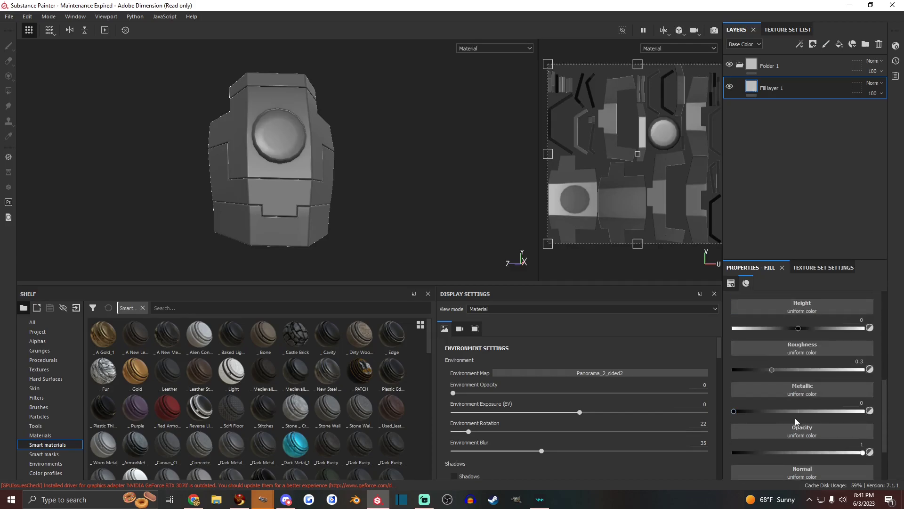
{"action": "left_click_drag", "start_coordinate": [736, 411], "coordinate": [829, 409]}
{"action": "left_click_drag", "start_coordinate": [768, 369], "coordinate": [821, 369]}
{"action": "left_click_drag", "start_coordinate": [311, 126], "coordinate": [270, 184], "text": "alt"}
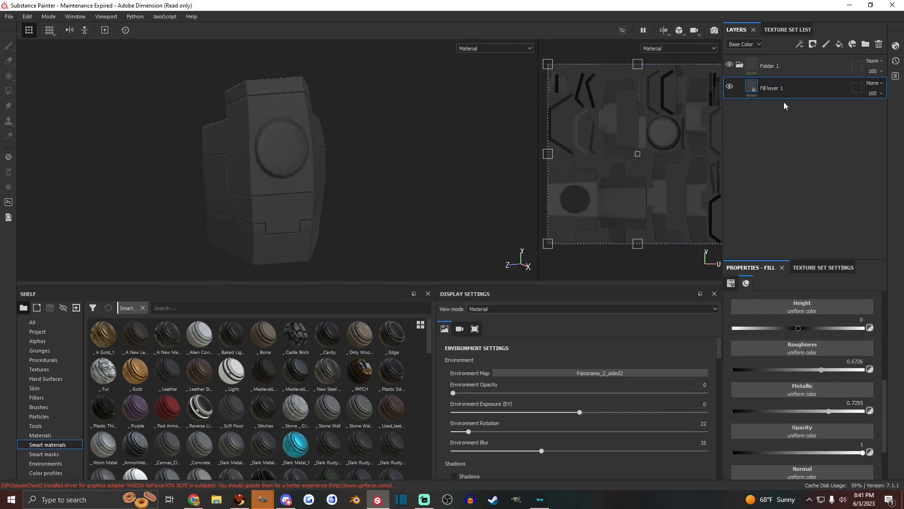
Add Fill layer 2 and apply the Dust Surface smart mask to it
{"action": "left_click", "coordinate": [841, 44]}
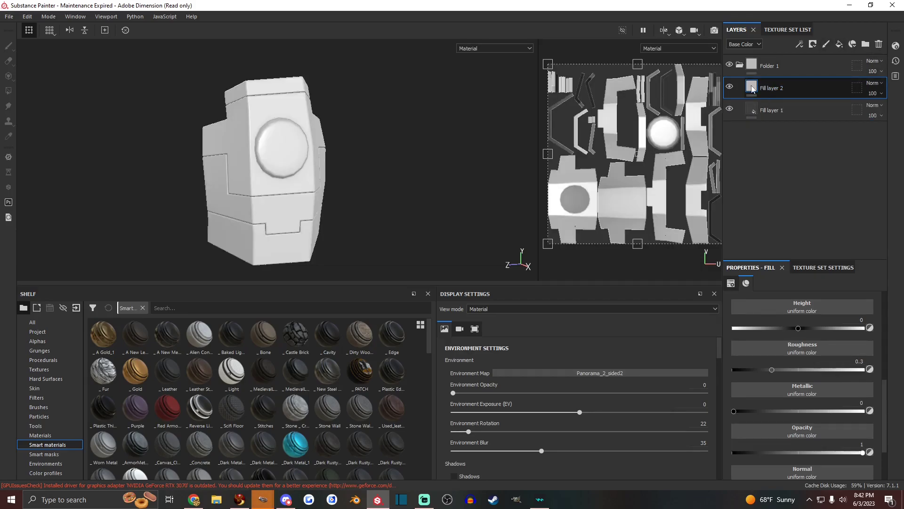
{"action": "left_click", "coordinate": [752, 87]}
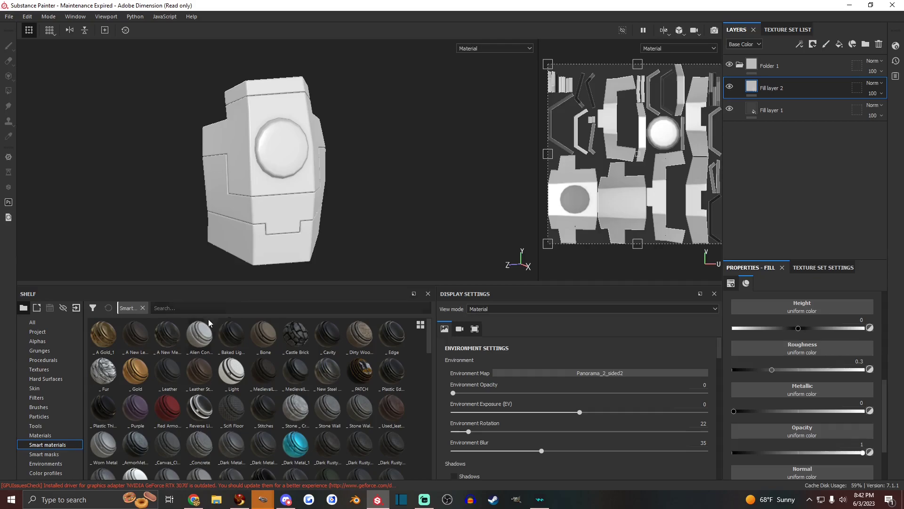
{"action": "left_click", "coordinate": [41, 455]}
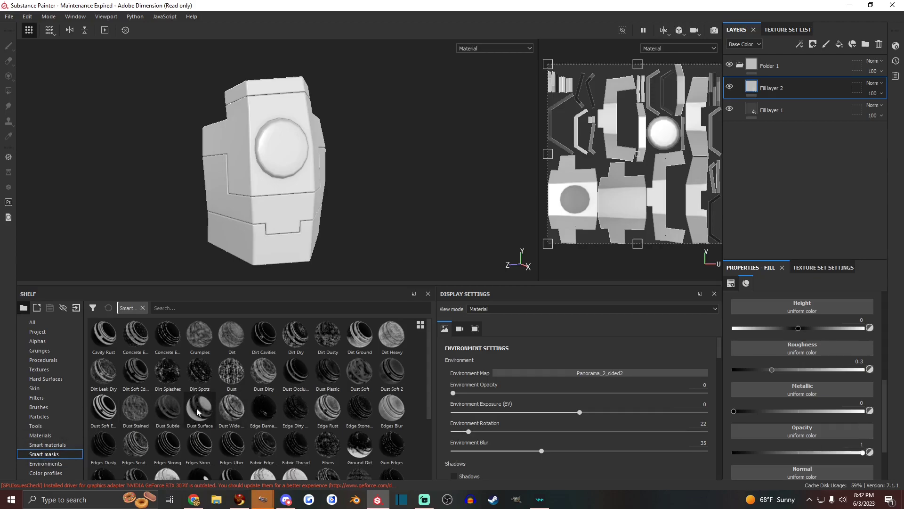
{"action": "left_click_drag", "start_coordinate": [199, 413], "coordinate": [781, 89]}
{"action": "scroll", "coordinate": [255, 193], "scroll_direction": "up", "scroll_amount": 6}
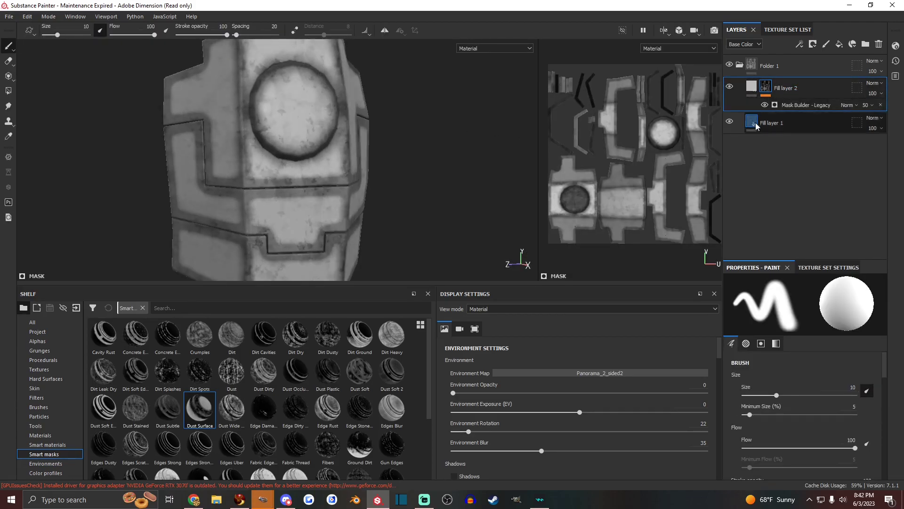
Raise the Mask Builder - Legacy Level on Fill layer 2's mask from 0.5 to 0.74
{"action": "left_click", "coordinate": [775, 122]}
{"action": "left_click", "coordinate": [753, 87]}
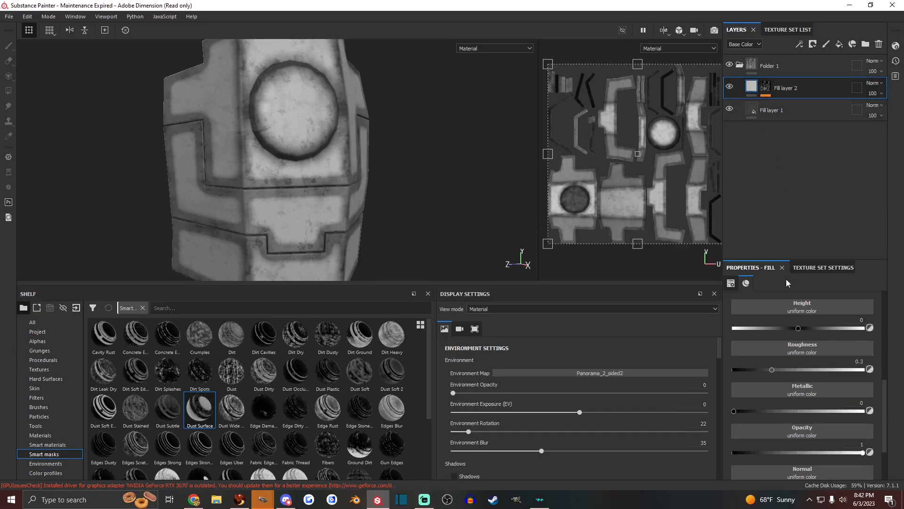
{"action": "scroll", "coordinate": [313, 198], "scroll_direction": "down", "scroll_amount": 2}
{"action": "mouse_move", "coordinate": [312, 198]}
{"action": "left_mouse_down", "text": "alt"}
{"action": "mouse_move", "coordinate": [249, 186]}
{"action": "mouse_move", "coordinate": [264, 137]}
{"action": "mouse_move", "coordinate": [315, 177]}
{"action": "mouse_move", "coordinate": [339, 174]}
{"action": "left_mouse_up", "text": "alt"}
{"action": "left_click", "coordinate": [766, 86]}
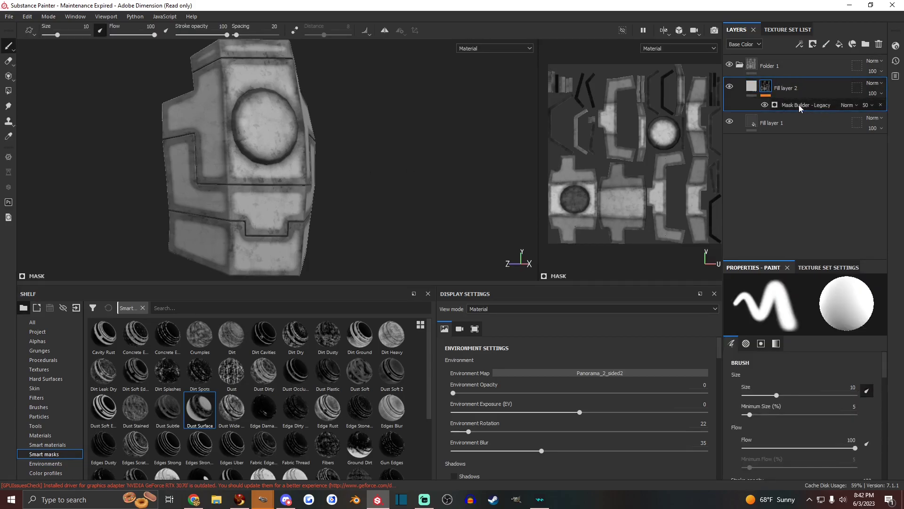
{"action": "left_click", "coordinate": [764, 91]}
{"action": "left_click", "coordinate": [764, 91]}
{"action": "left_click", "coordinate": [764, 91]}
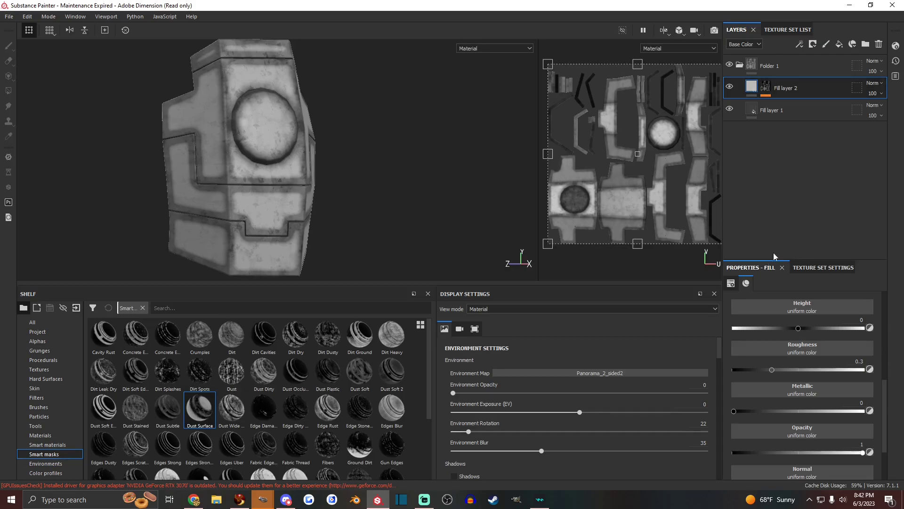
{"action": "left_click", "coordinate": [765, 87]}
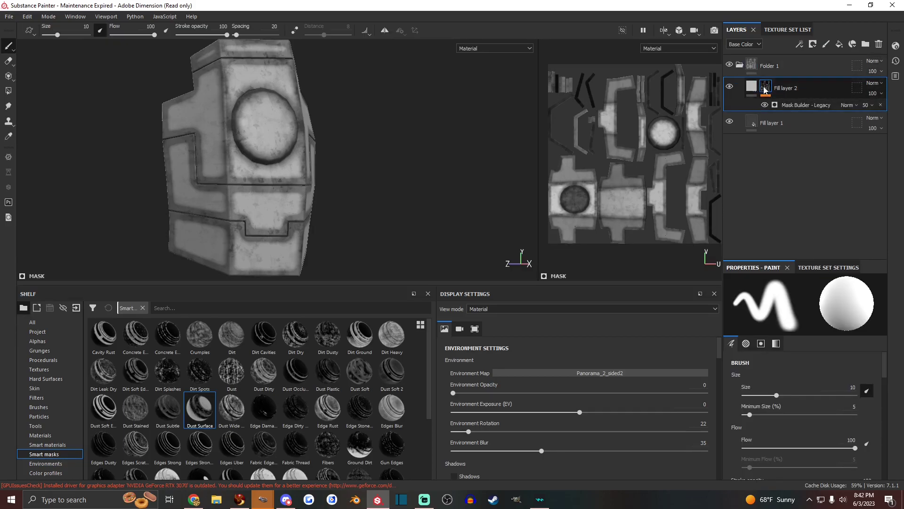
{"action": "left_click", "coordinate": [806, 105]}
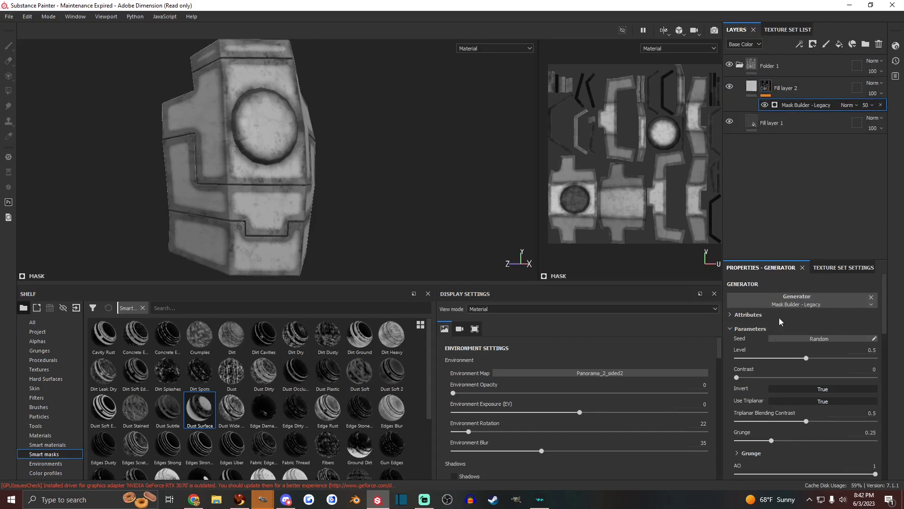
{"action": "left_click_drag", "start_coordinate": [807, 358], "coordinate": [840, 359]}
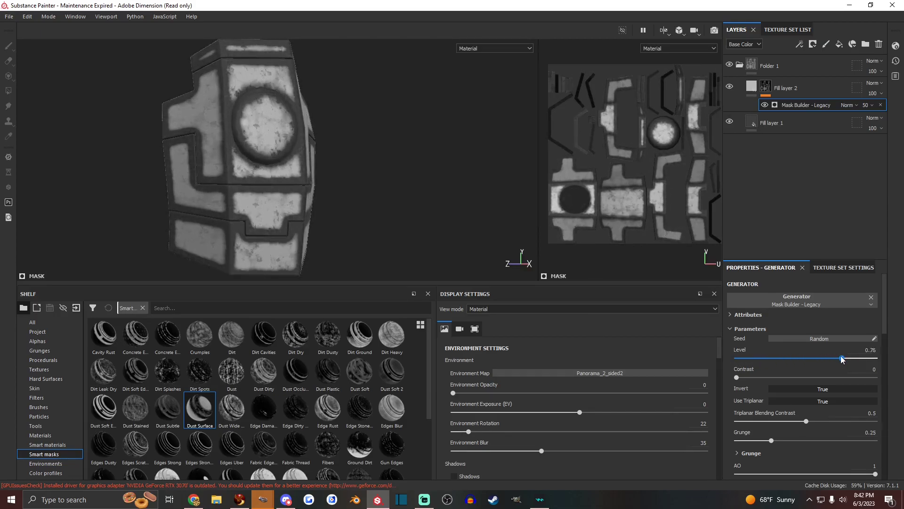
Replace Fill layer 2's mask with the Edges Strong smart mask
{"action": "left_click", "coordinate": [783, 90]}
{"action": "left_click", "coordinate": [795, 109]}
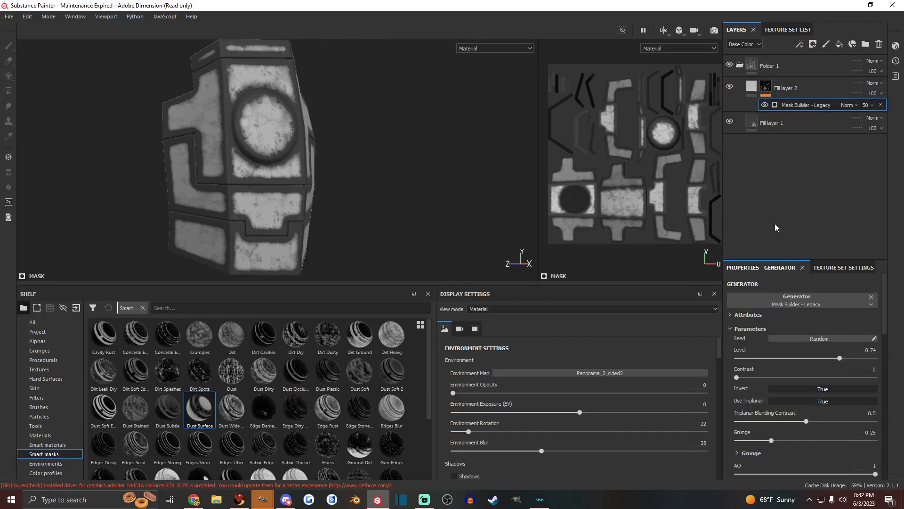
{"action": "left_click", "coordinate": [754, 89]}
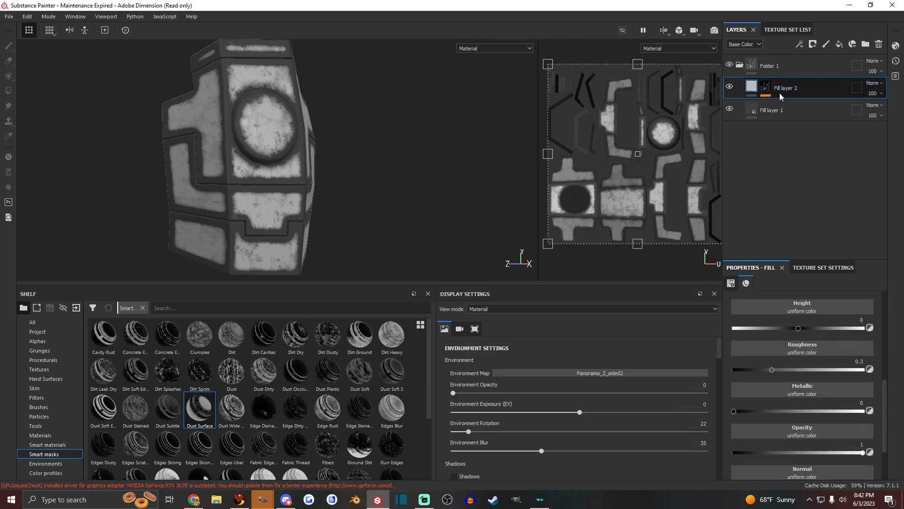
{"action": "left_click", "coordinate": [766, 89], "text": "alt"}
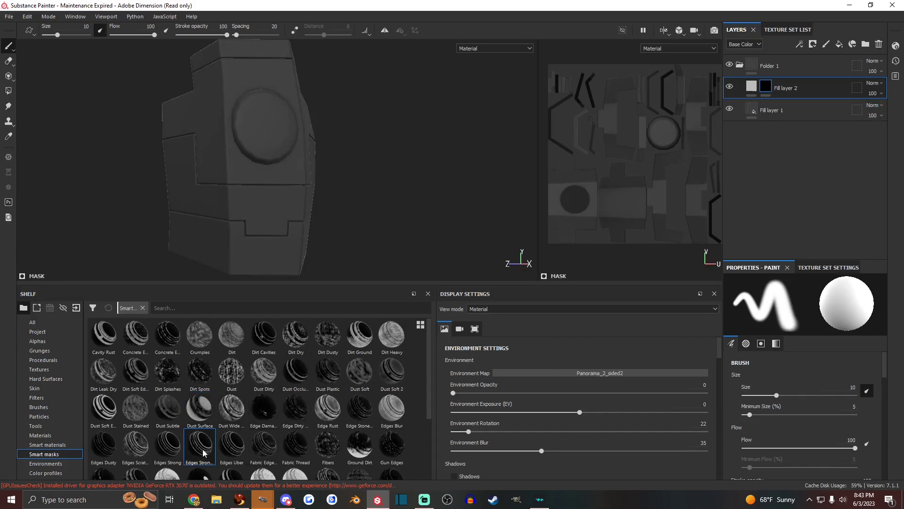
{"action": "left_click_drag", "start_coordinate": [203, 453], "coordinate": [796, 91]}
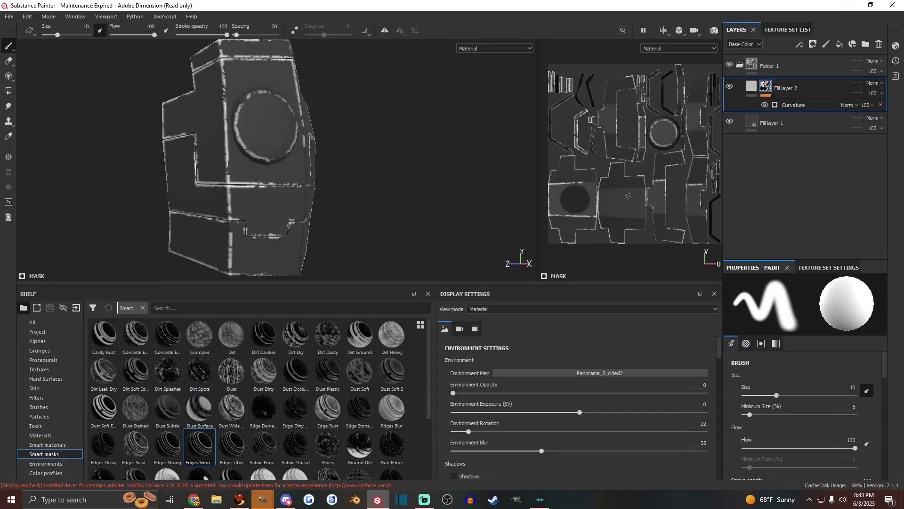
{"action": "left_click_drag", "start_coordinate": [242, 177], "coordinate": [252, 184], "text": "alt"}
{"action": "scroll", "coordinate": [256, 188], "scroll_direction": "up", "scroll_amount": 4}
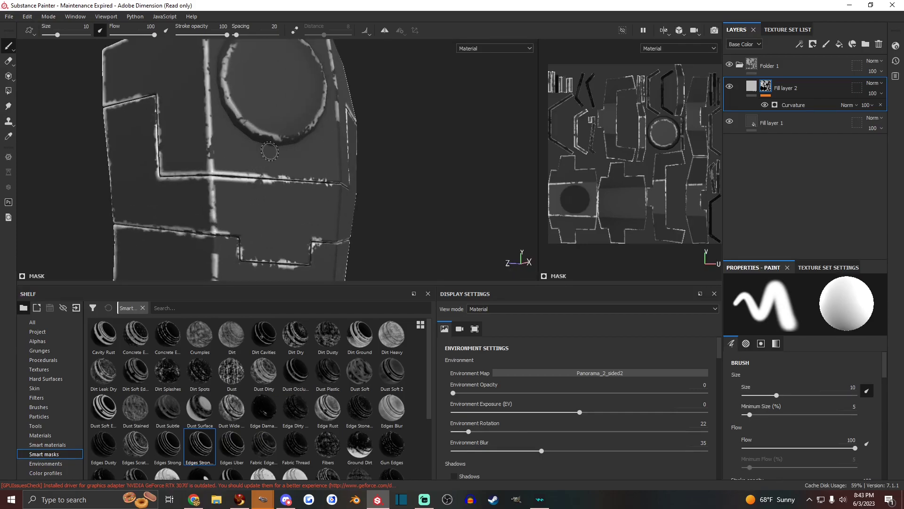
Set Fill layer 2 to height -0.8861, metallic 1, roughness 0.1388 and grey 8c8c8c
{"action": "left_click", "coordinate": [762, 87]}
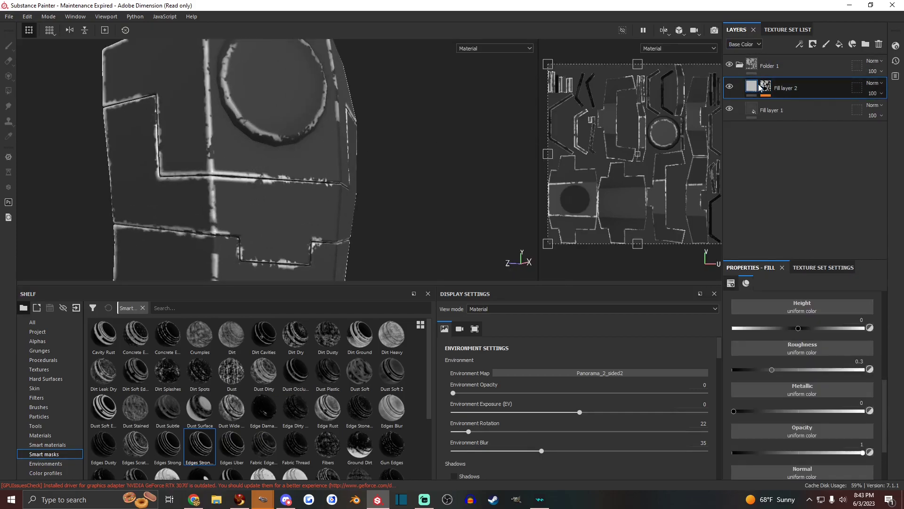
{"action": "scroll", "coordinate": [804, 389], "scroll_direction": "up", "scroll_amount": 3}
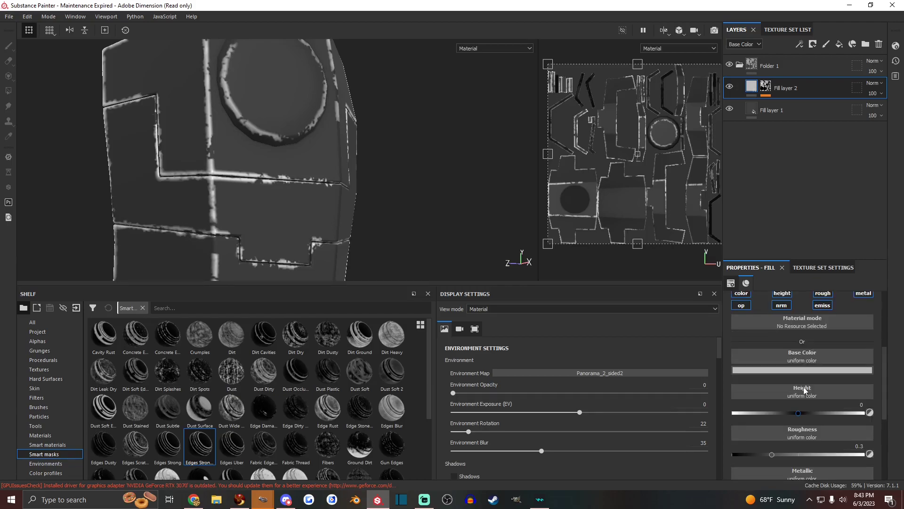
{"action": "left_click_drag", "start_coordinate": [798, 413], "coordinate": [740, 415]}
{"action": "mouse_move", "coordinate": [292, 188]}
{"action": "left_mouse_down", "text": "alt"}
{"action": "mouse_move", "coordinate": [262, 191]}
{"action": "mouse_move", "coordinate": [289, 205]}
{"action": "left_mouse_up", "text": "alt"}
{"action": "scroll", "coordinate": [804, 422], "scroll_direction": "down", "scroll_amount": 2}
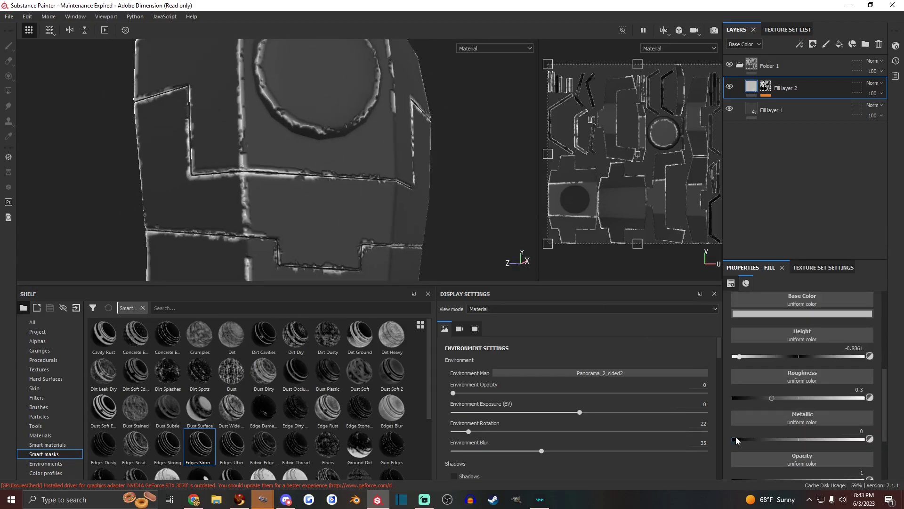
{"action": "left_click_drag", "start_coordinate": [765, 439], "coordinate": [867, 440]}
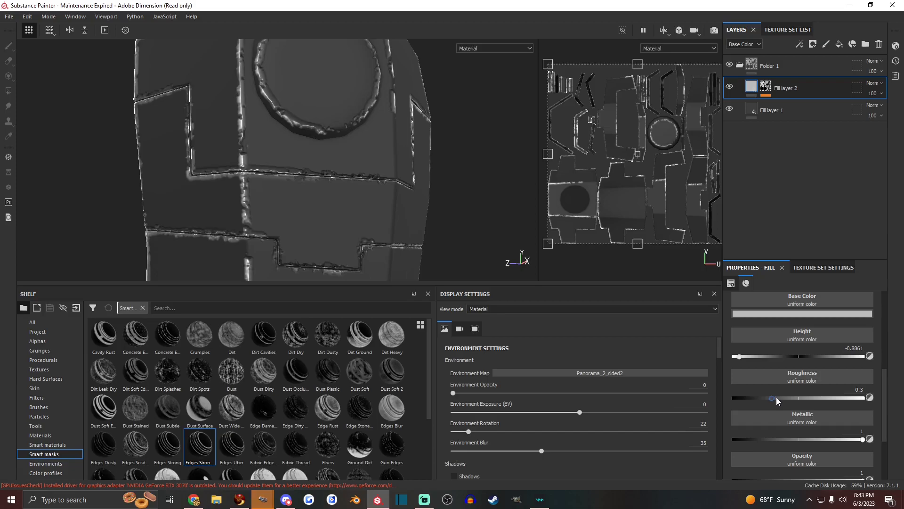
{"action": "mouse_move", "coordinate": [771, 398]}
{"action": "left_mouse_down"}
{"action": "mouse_move", "coordinate": [736, 401]}
{"action": "mouse_move", "coordinate": [758, 400]}
{"action": "left_mouse_up"}
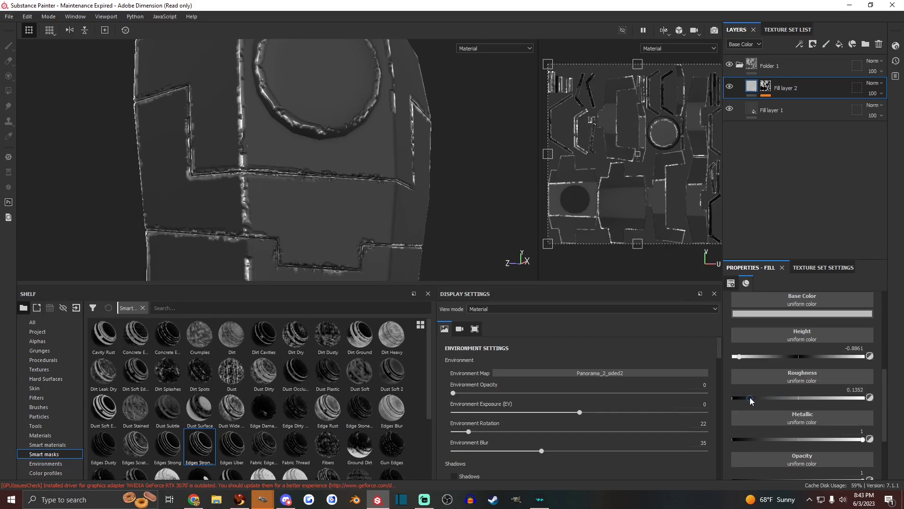
{"action": "left_click", "coordinate": [830, 313]}
{"action": "left_click_drag", "start_coordinate": [891, 355], "coordinate": [893, 372]}
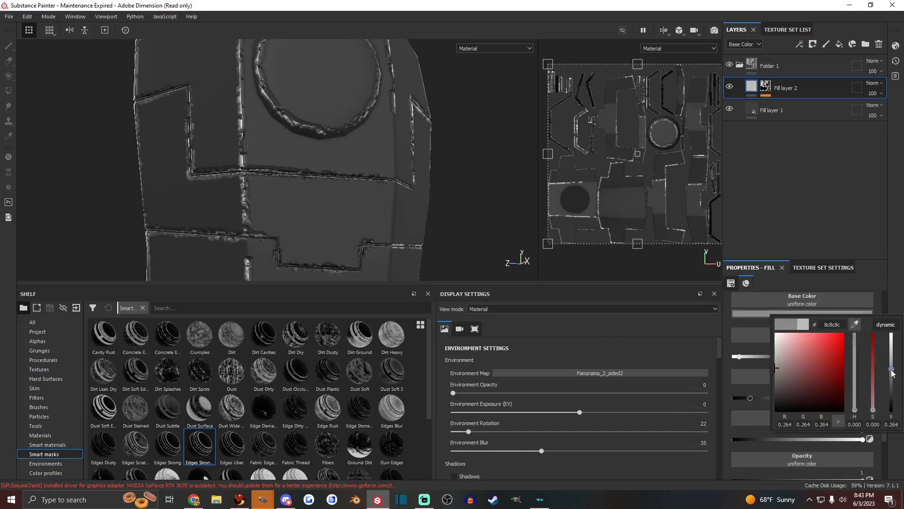
{"action": "left_click_drag", "start_coordinate": [306, 198], "coordinate": [369, 192], "text": "alt"}
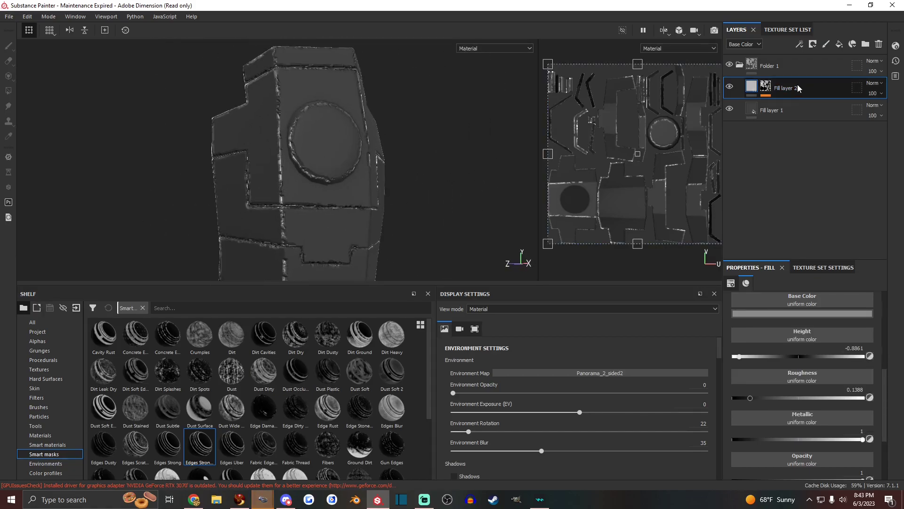
Add Fill layer 3 with a beige-tinted, nearly black base colour
{"action": "left_click", "coordinate": [839, 44]}
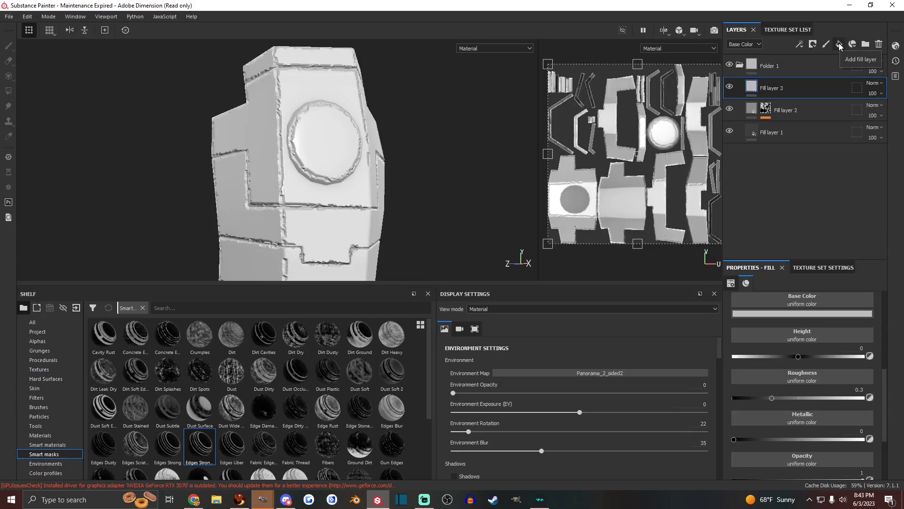
{"action": "left_click", "coordinate": [797, 314]}
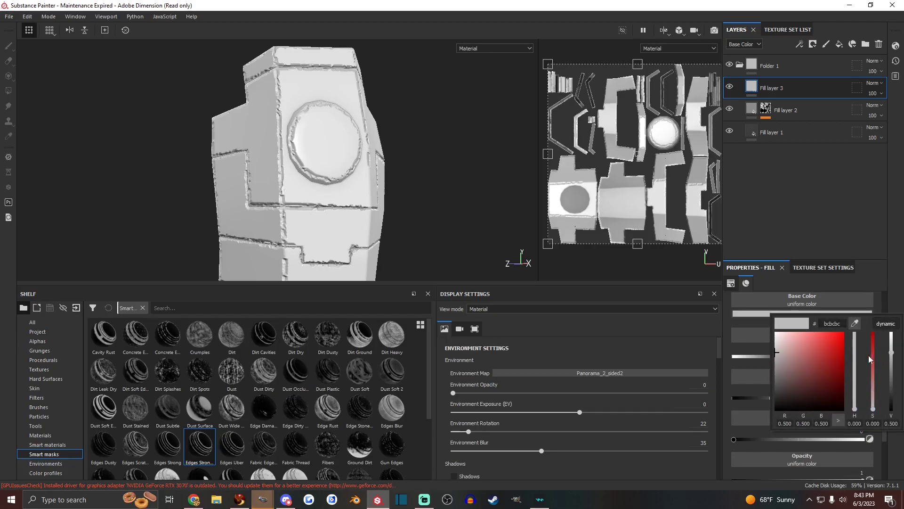
{"action": "left_click", "coordinate": [855, 409]}
{"action": "left_click_drag", "start_coordinate": [856, 411], "coordinate": [855, 406]}
{"action": "left_click", "coordinate": [873, 402]}
{"action": "left_click_drag", "start_coordinate": [894, 352], "coordinate": [893, 366]}
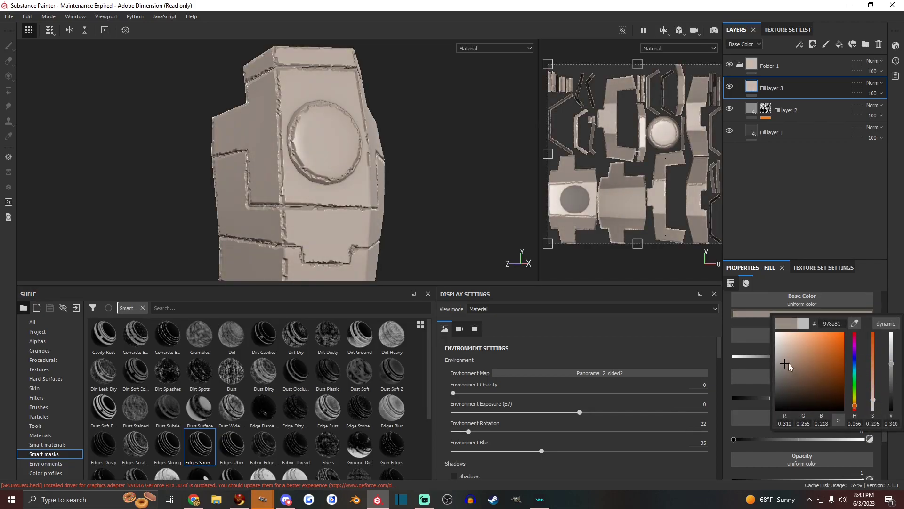
{"action": "left_click_drag", "start_coordinate": [787, 364], "coordinate": [788, 402]}
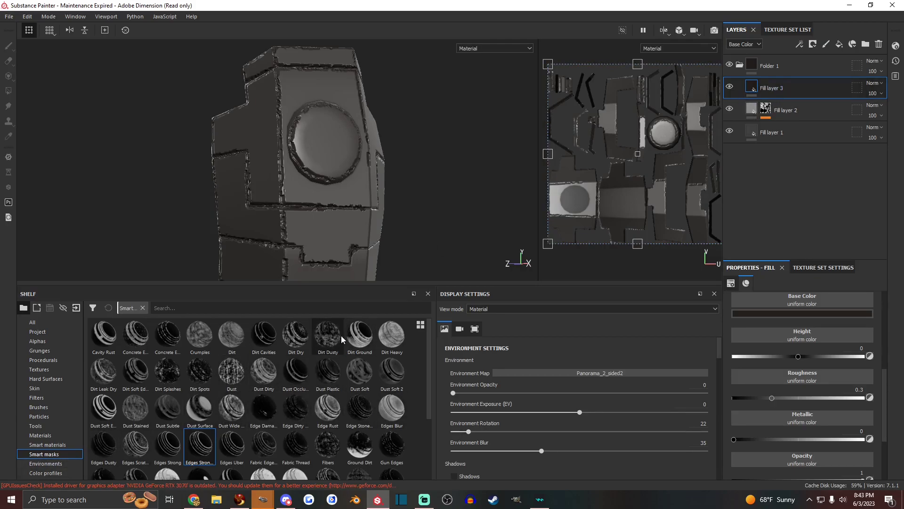
Apply the Dirt Dusty smart mask to Fill layer 3 and inspect the grime
{"action": "left_click_drag", "start_coordinate": [342, 336], "coordinate": [798, 88]}
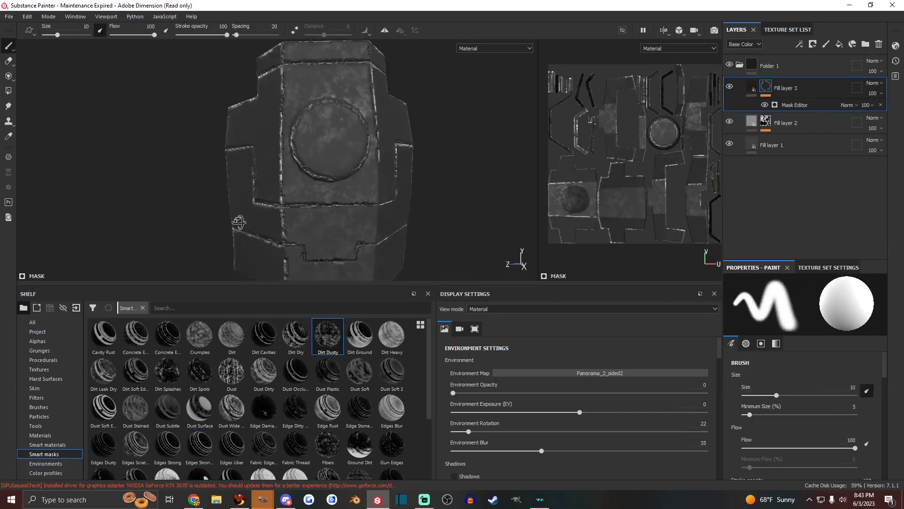
{"action": "left_click_drag", "start_coordinate": [226, 222], "coordinate": [234, 212], "text": "alt"}
{"action": "scroll", "coordinate": [330, 202], "scroll_direction": "up", "scroll_amount": 3}
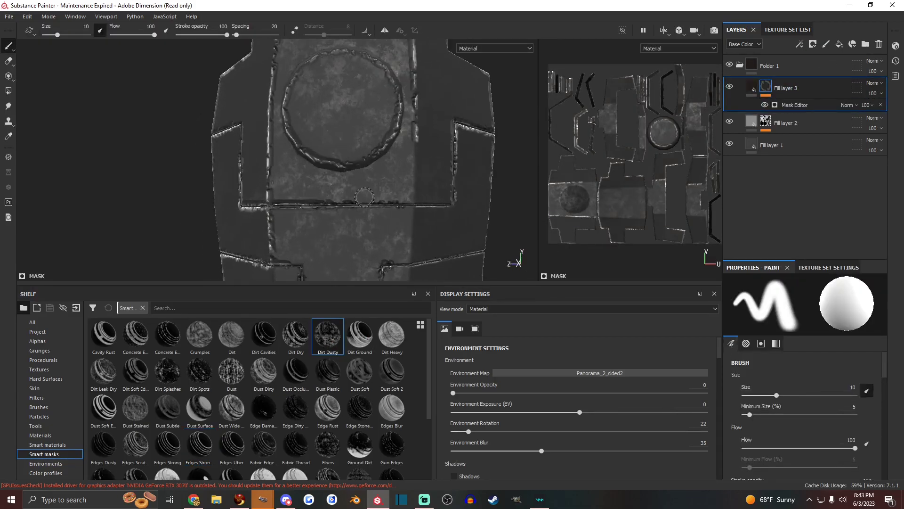
{"action": "scroll", "coordinate": [631, 161], "scroll_direction": "up", "scroll_amount": 3}
{"action": "middle_click_drag", "start_coordinate": [612, 170], "coordinate": [639, 162]}
{"action": "scroll", "coordinate": [337, 179], "scroll_direction": "down", "scroll_amount": 2}
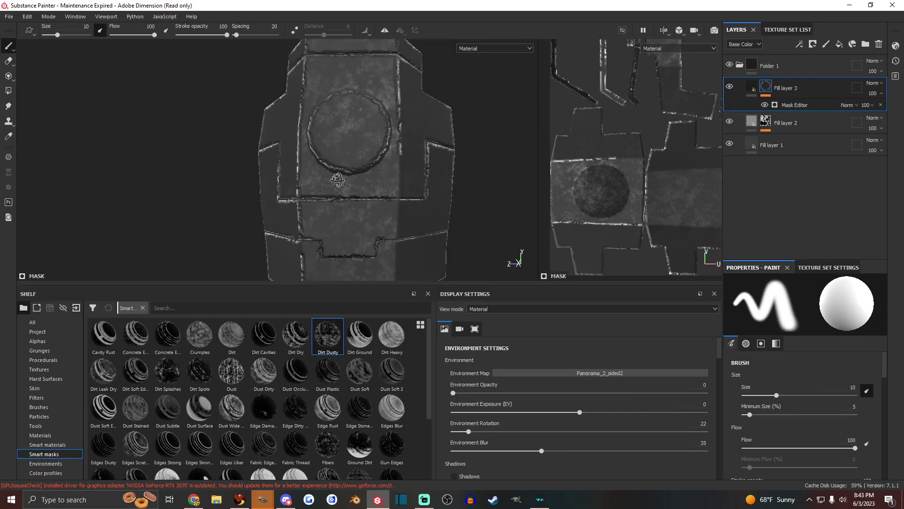
Set Fill layer 3's metallic to about 0.2 and its roughness to about 0.81
{"action": "left_click", "coordinate": [766, 86]}
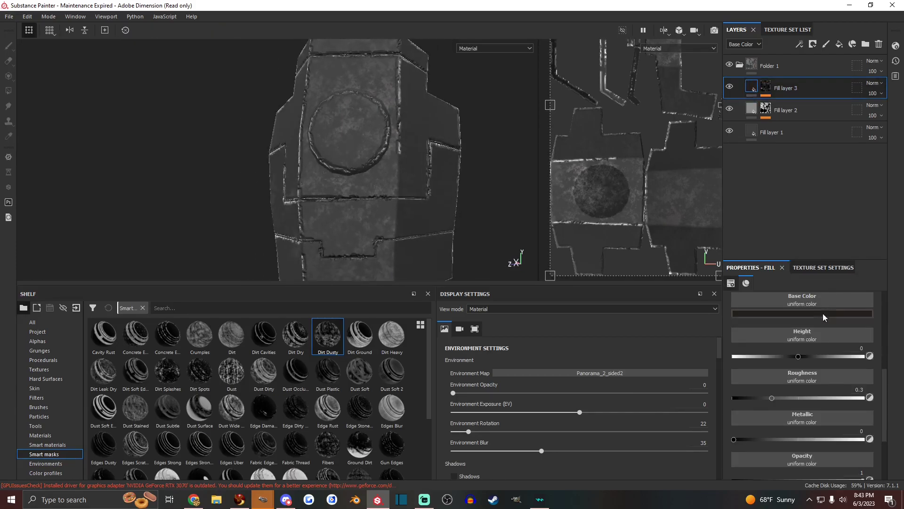
{"action": "mouse_move", "coordinate": [735, 439]}
{"action": "left_mouse_down"}
{"action": "mouse_move", "coordinate": [799, 439]}
{"action": "mouse_move", "coordinate": [751, 439]}
{"action": "left_mouse_up"}
{"action": "left_click_drag", "start_coordinate": [771, 398], "coordinate": [843, 400]}
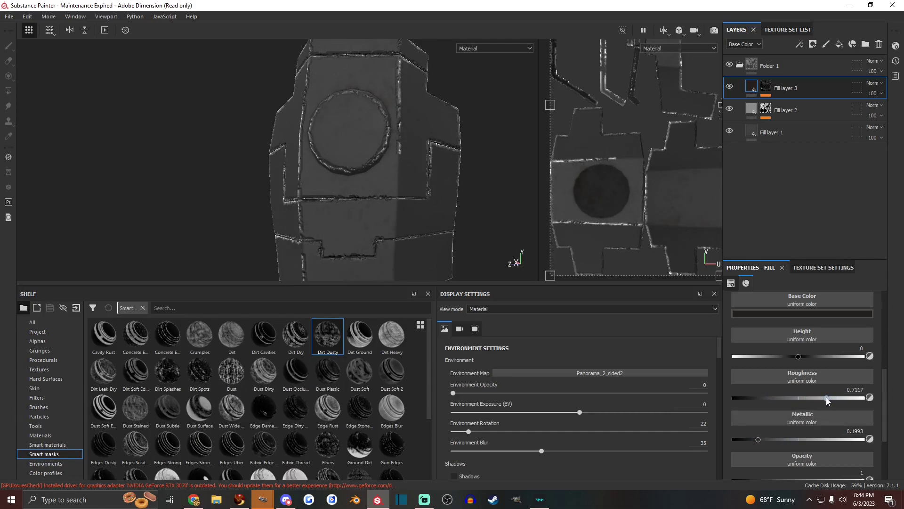
{"action": "left_click_drag", "start_coordinate": [365, 183], "coordinate": [339, 198], "text": "alt"}
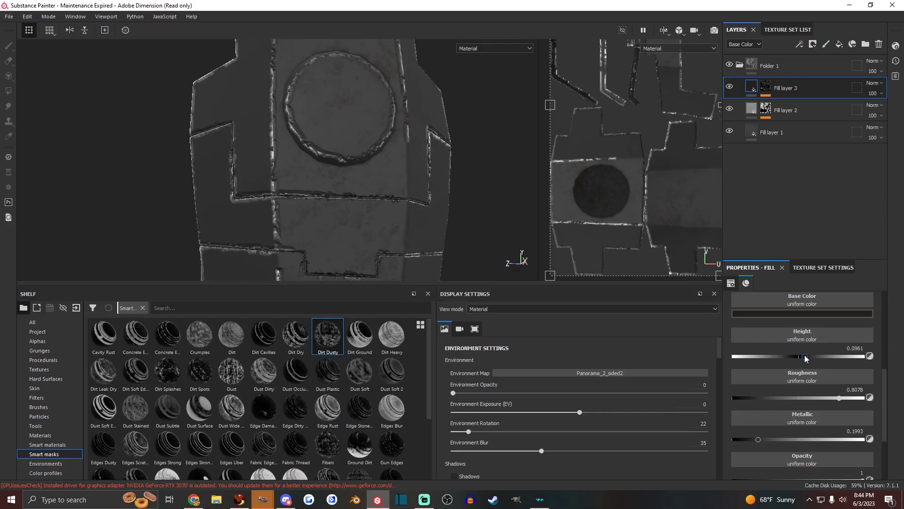
{"action": "scroll", "coordinate": [385, 215], "scroll_direction": "up", "scroll_amount": 2}
{"action": "left_click_drag", "start_coordinate": [385, 216], "coordinate": [329, 217], "text": "alt"}
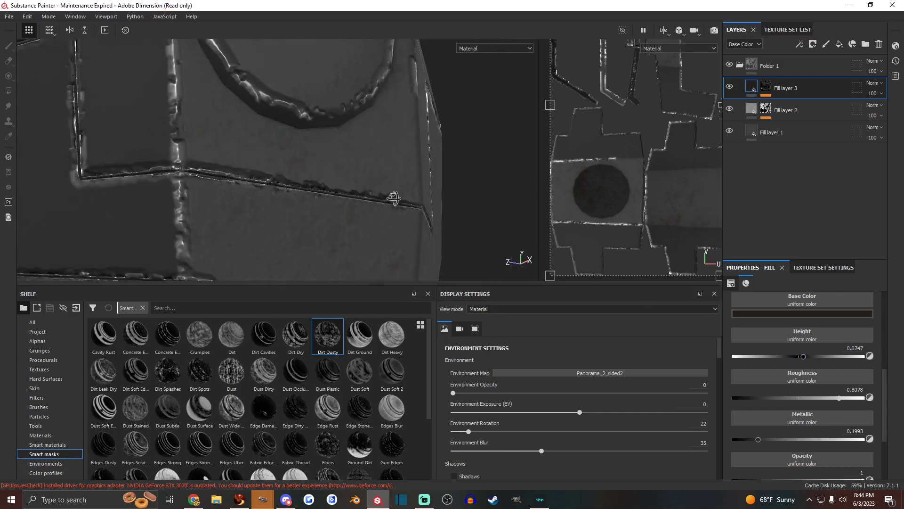
{"action": "scroll", "coordinate": [329, 222], "scroll_direction": "down", "scroll_amount": 6}
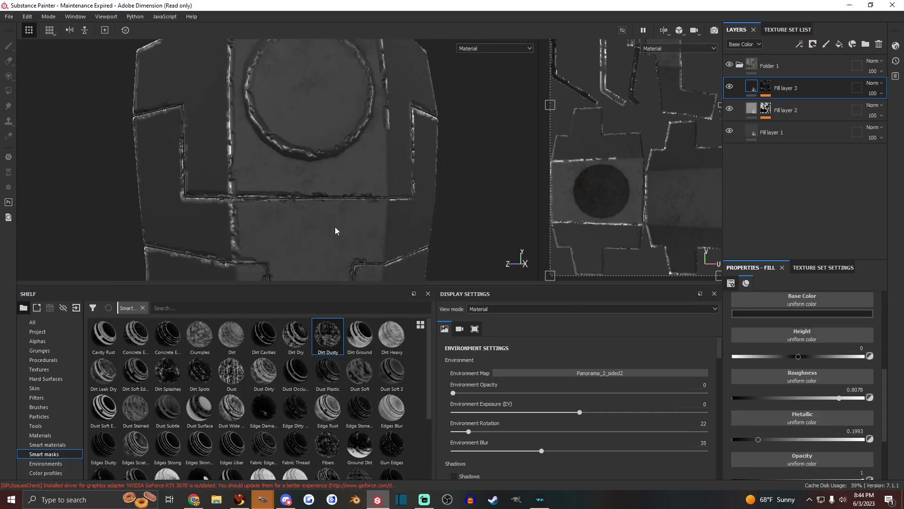
Darken Fill layer 3's base colour to near black (171411)
{"action": "left_click", "coordinate": [818, 315]}
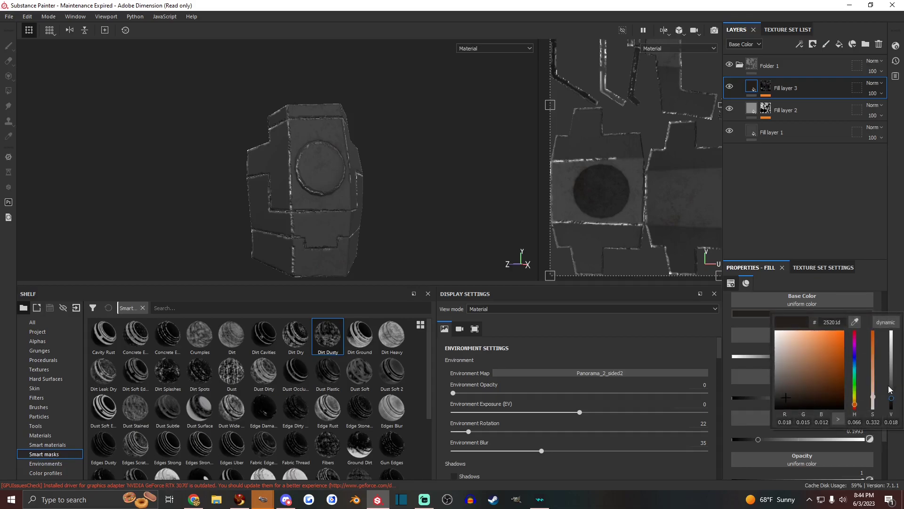
{"action": "left_click_drag", "start_coordinate": [891, 397], "coordinate": [893, 407]}
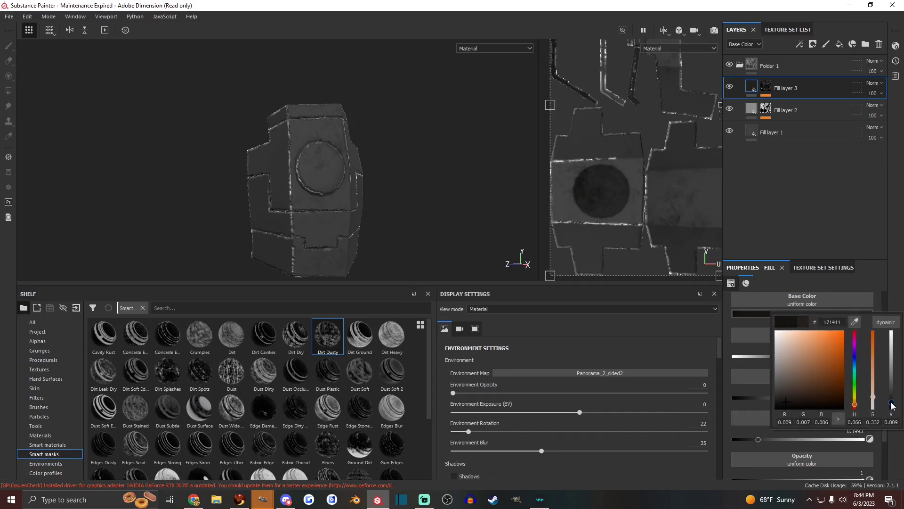
{"action": "left_click_drag", "start_coordinate": [339, 222], "coordinate": [388, 207], "text": "alt"}
{"action": "scroll", "coordinate": [317, 218], "scroll_direction": "up", "scroll_amount": 3}
Darken Fill layer 2's grey base colour and lower its roughness to about 0.37
{"action": "left_click", "coordinate": [801, 110]}
{"action": "left_click", "coordinate": [841, 314]}
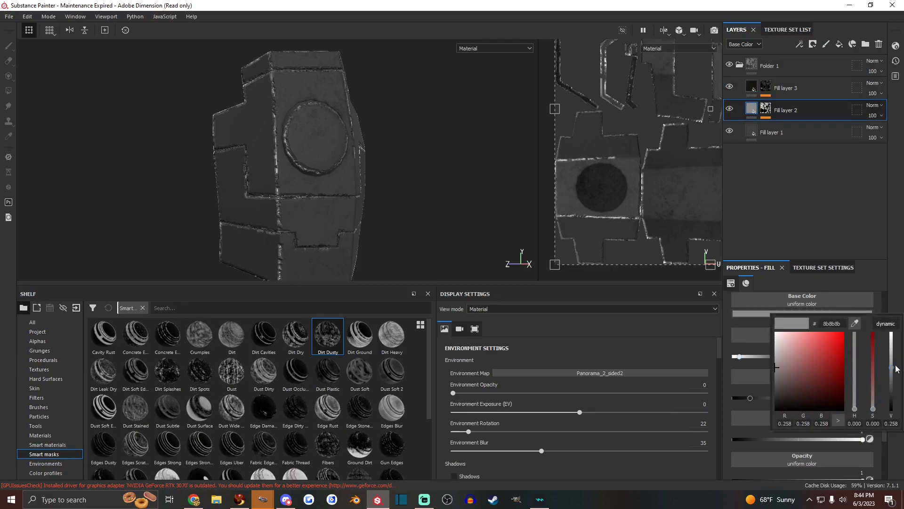
{"action": "mouse_move", "coordinate": [896, 369]}
{"action": "left_mouse_down"}
{"action": "mouse_move", "coordinate": [891, 391]}
{"action": "mouse_move", "coordinate": [890, 383]}
{"action": "left_mouse_up"}
{"action": "left_click", "coordinate": [821, 362]}
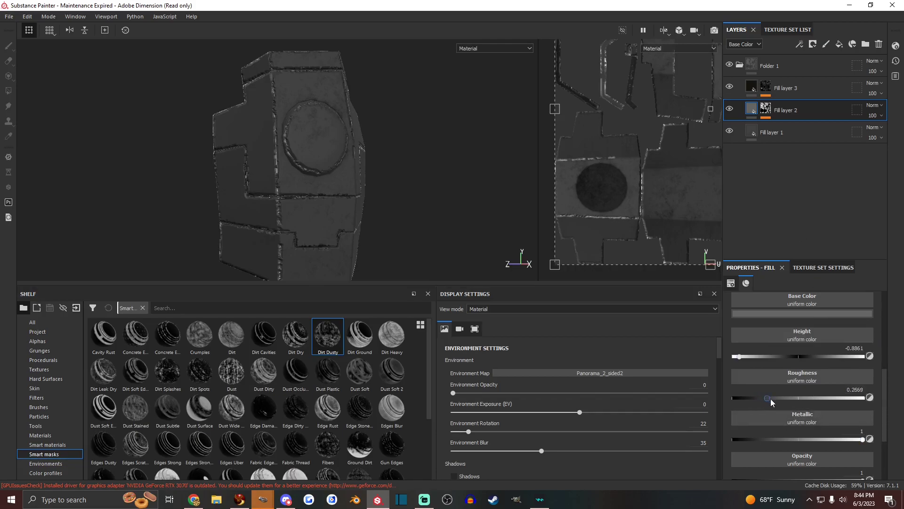
{"action": "left_click_drag", "start_coordinate": [800, 398], "coordinate": [787, 398]}
{"action": "left_click_drag", "start_coordinate": [324, 166], "coordinate": [283, 212], "text": "alt"}
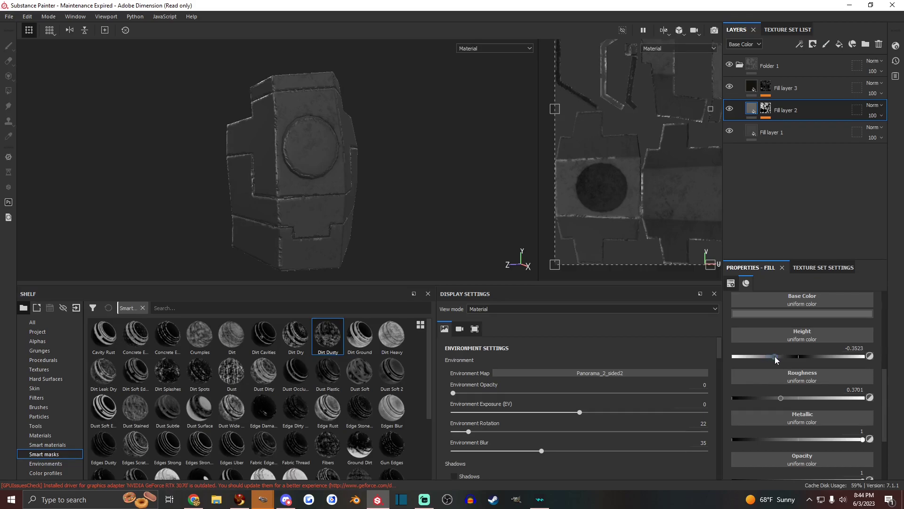
{"action": "left_click_drag", "start_coordinate": [488, 268], "coordinate": [339, 198], "text": "alt"}
Collapse Folder 1, show smart materials on the shelf, and create a smart material from the folder
{"action": "left_click", "coordinate": [745, 66]}
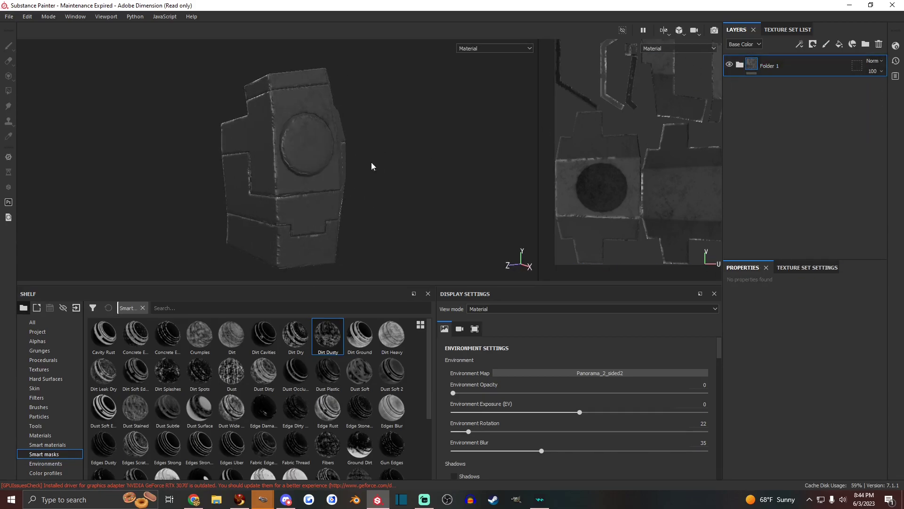
{"action": "left_click_drag", "start_coordinate": [331, 173], "coordinate": [263, 198], "text": "alt"}
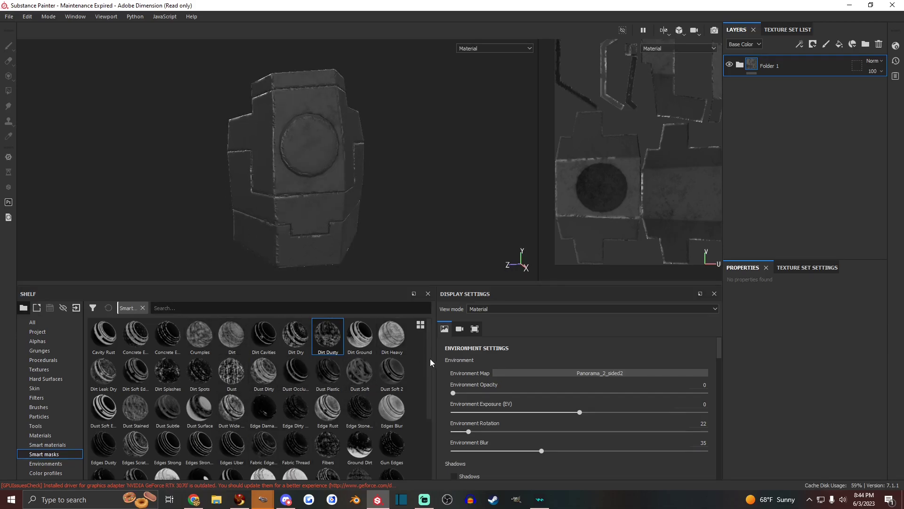
{"action": "left_click", "coordinate": [21, 445]}
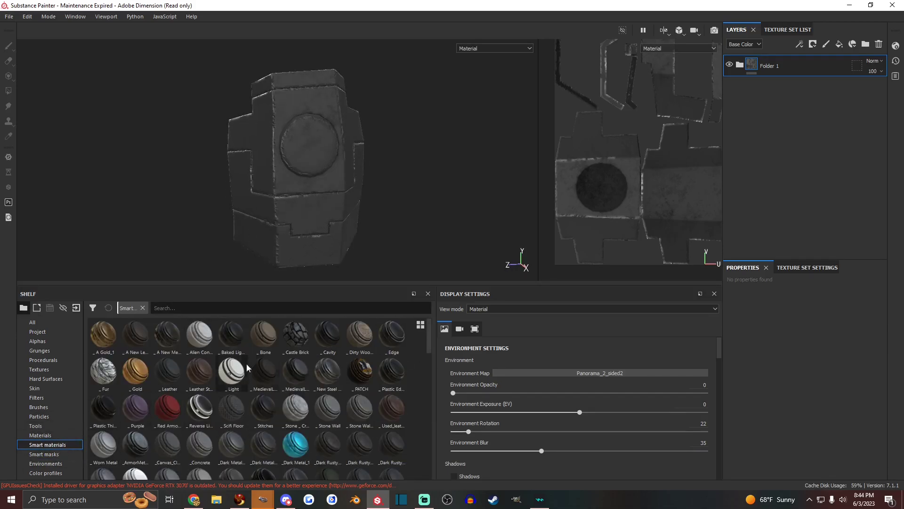
{"action": "right_click", "coordinate": [763, 65]}
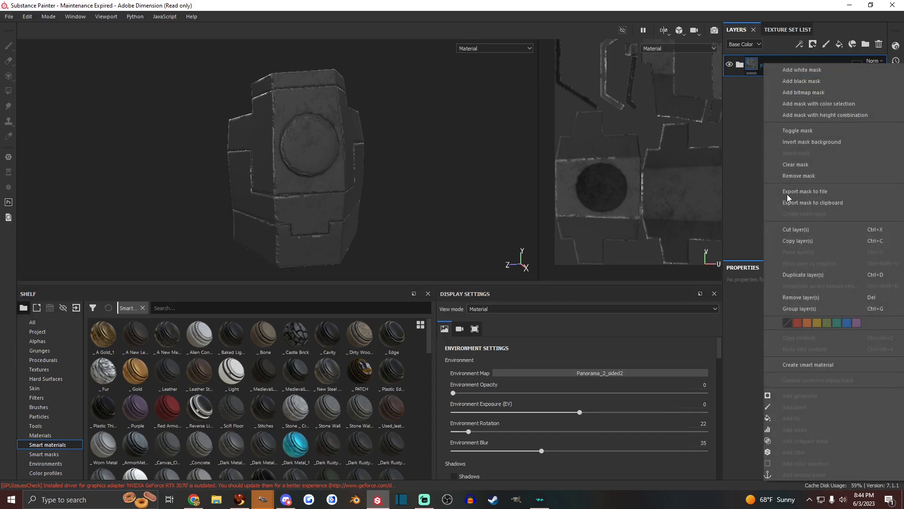
{"action": "left_click", "coordinate": [758, 76]}
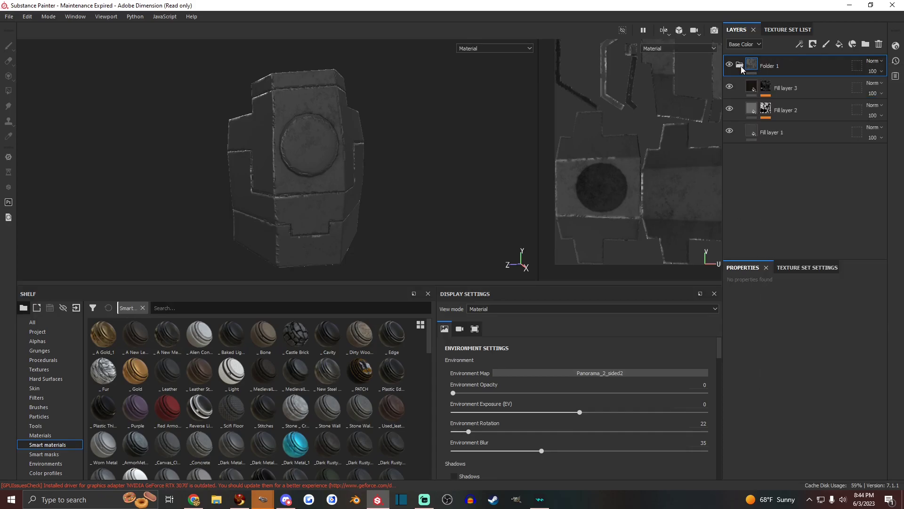
{"action": "left_click", "coordinate": [740, 66]}
{"action": "right_click", "coordinate": [765, 66]}
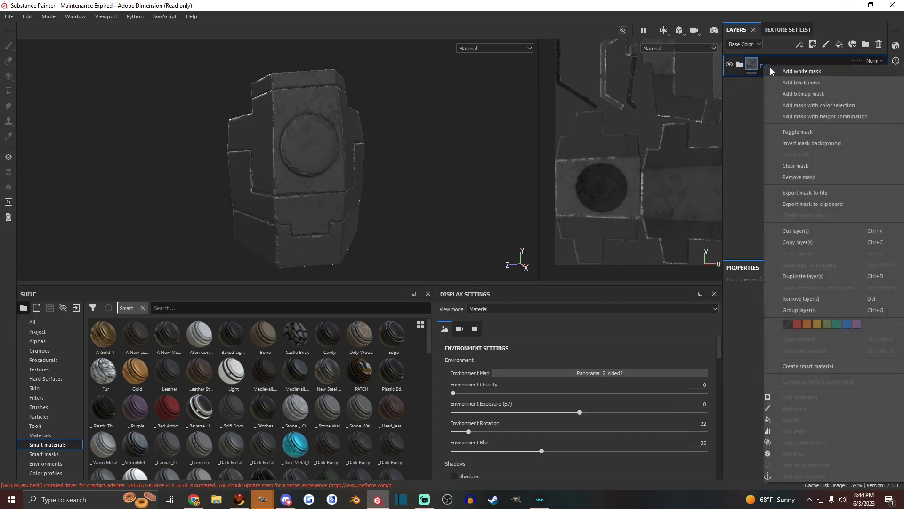
{"action": "left_click", "coordinate": [806, 366]}
Rename Folder 1 to '_Metal New 4t5234'
{"action": "double_click", "coordinate": [773, 66]}
{"action": "key", "text": "Return"}
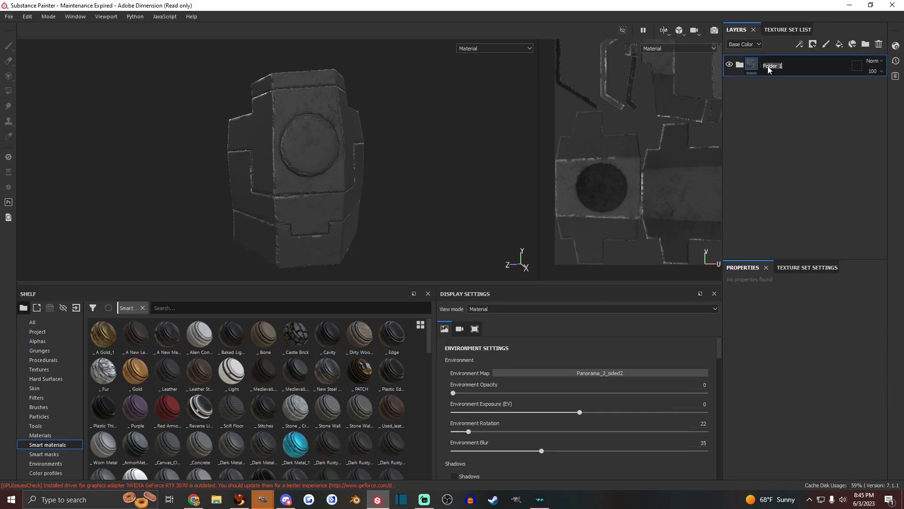
{"action": "double_click", "coordinate": [768, 66]}
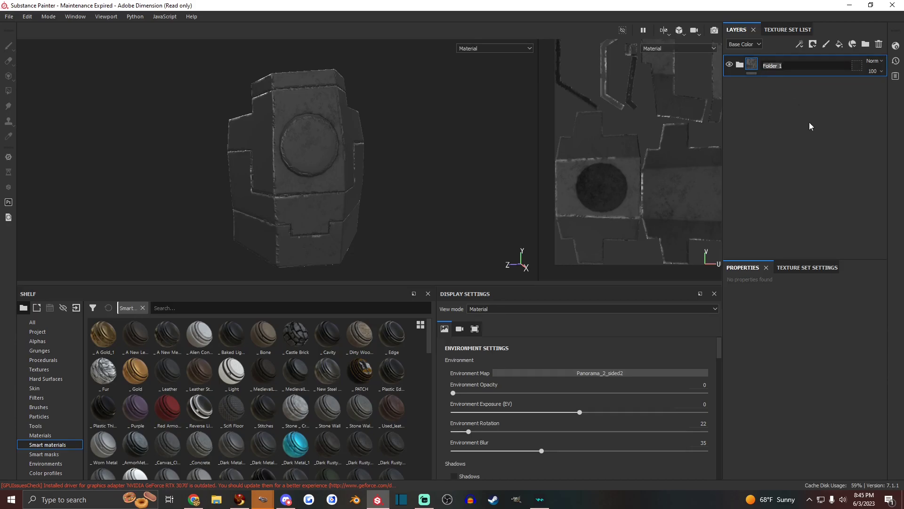
{"action": "key", "text": "BackSpace"}
{"action": "type", "text": "_ Metal New"}
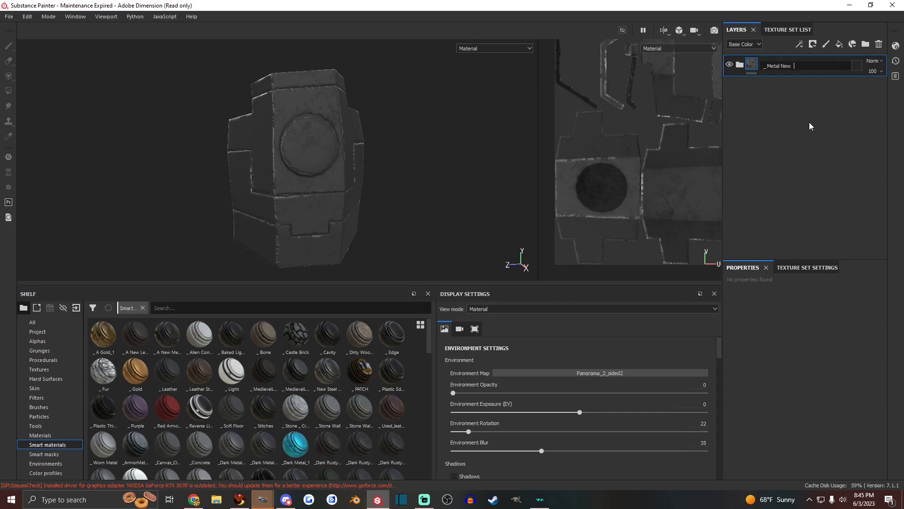
{"action": "type", "text": " 4t5234562354"}
{"action": "key", "text": "BackSpace"}
{"action": "key", "text": "BackSpace"}
{"action": "key", "text": "BackSpace"}
{"action": "key", "text": "BackSpace"}
{"action": "key", "text": "BackSpace"}
{"action": "key", "text": "BackSpace"}
Save the '_Metal New' folder as a smart material, then delete it from the layer stack
{"action": "right_click", "coordinate": [776, 67]}
{"action": "left_click", "coordinate": [806, 369]}
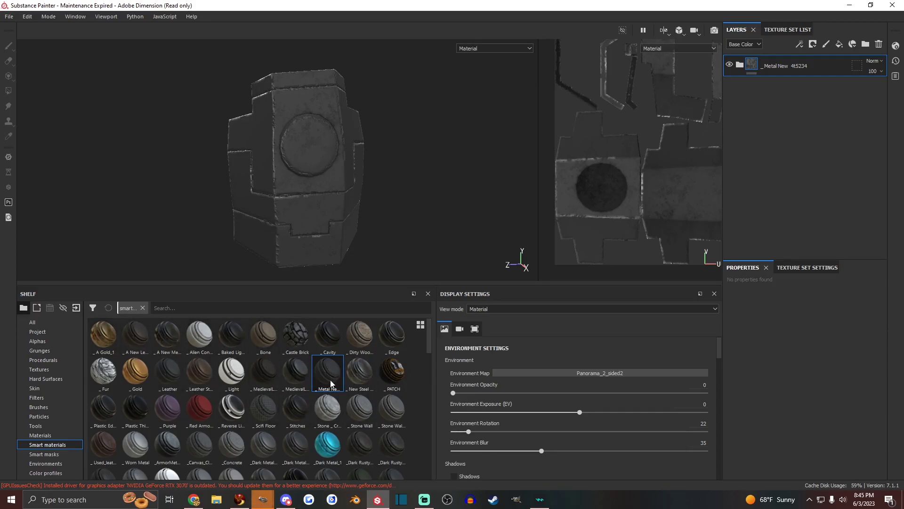
{"action": "mouse_move", "coordinate": [328, 379]}
{"action": "left_click_drag", "start_coordinate": [429, 343], "coordinate": [428, 369]}
{"action": "key", "text": "Delete"}
Apply the Steel Painted Scraped Dirty smart material to the model and expand its folder
{"action": "scroll", "coordinate": [385, 384], "scroll_direction": "down", "scroll_amount": 10}
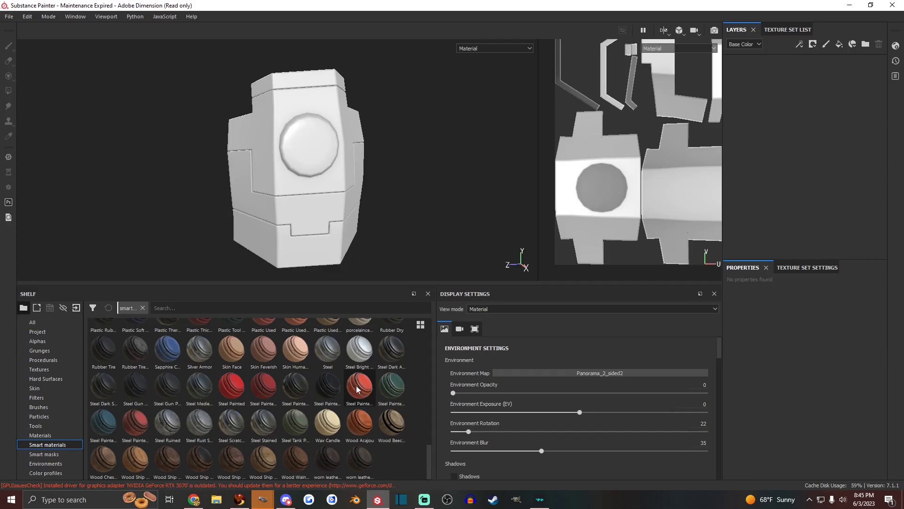
{"action": "left_click_drag", "start_coordinate": [355, 385], "coordinate": [801, 104]}
{"action": "left_click_drag", "start_coordinate": [302, 164], "coordinate": [349, 159], "text": "alt"}
{"action": "scroll", "coordinate": [349, 160], "scroll_direction": "up", "scroll_amount": 4}
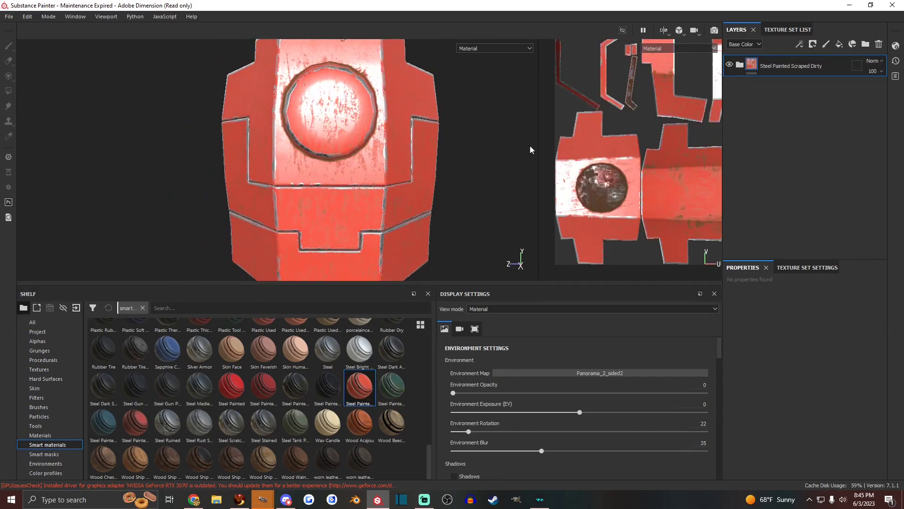
{"action": "left_click", "coordinate": [739, 64]}
Desaturate the Paint layer's colour to white-grey and the Dirt layer's colour to grey
{"action": "left_click", "coordinate": [756, 174]}
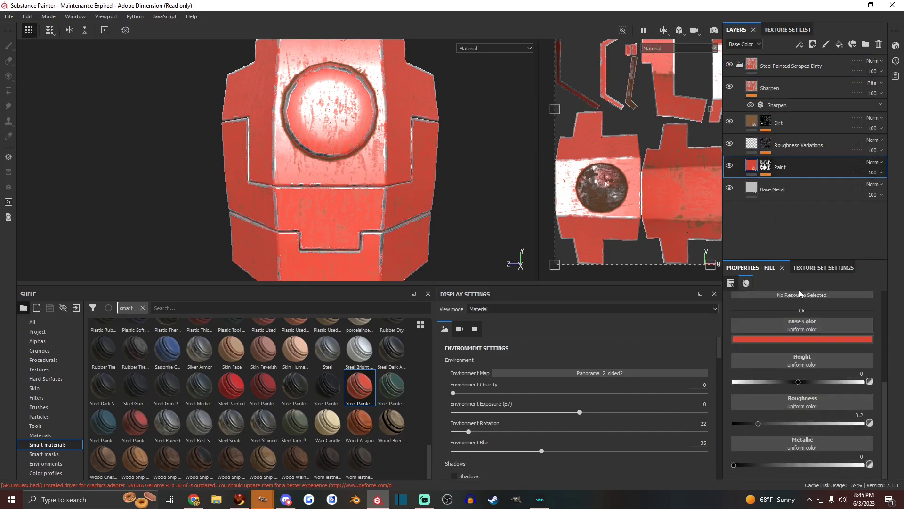
{"action": "left_click", "coordinate": [801, 338]}
{"action": "left_click", "coordinate": [873, 417]}
{"action": "left_click_drag", "start_coordinate": [874, 421], "coordinate": [892, 430]}
{"action": "left_click", "coordinate": [781, 124]}
{"action": "left_click", "coordinate": [831, 337]}
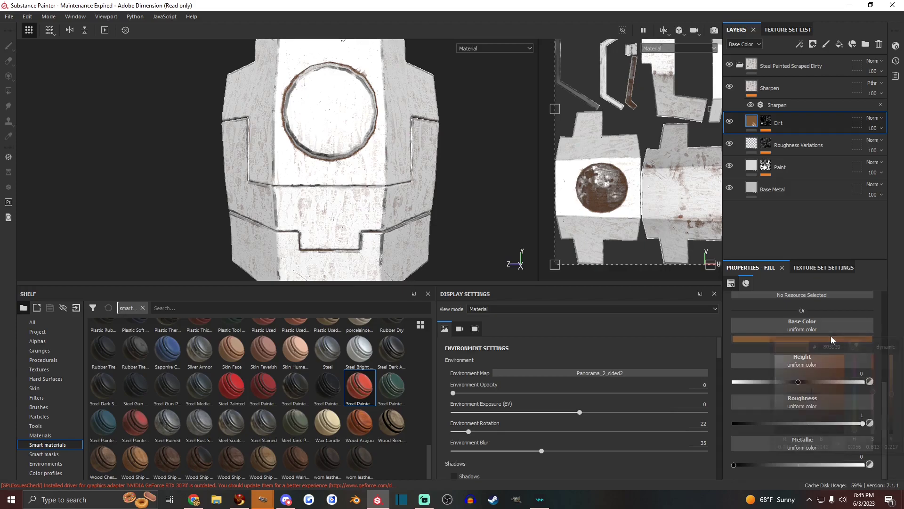
{"action": "left_click_drag", "start_coordinate": [872, 400], "coordinate": [873, 431]}
{"action": "left_click", "coordinate": [775, 189]}
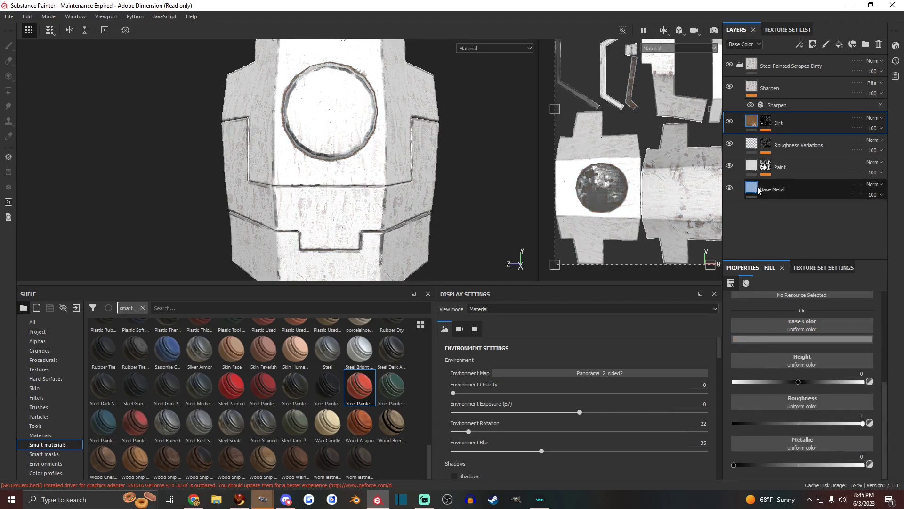
{"action": "left_click", "coordinate": [828, 339]}
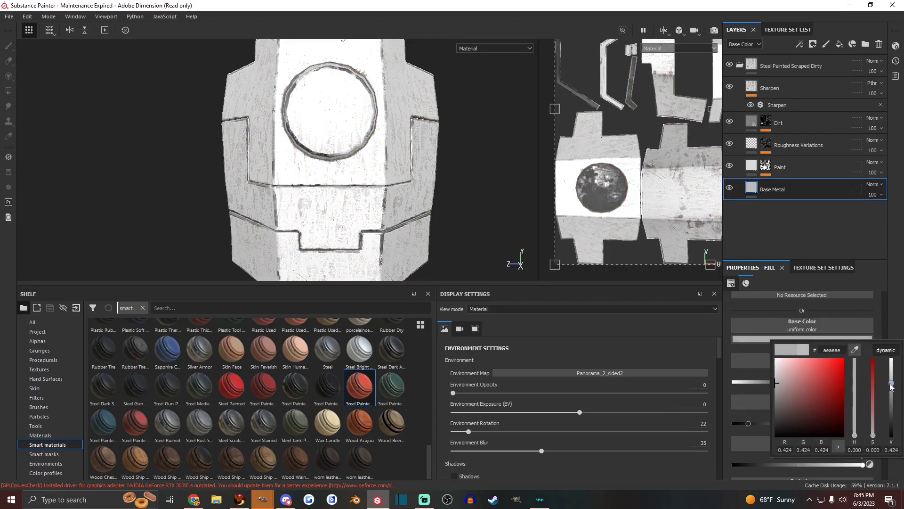
{"action": "mouse_move", "coordinate": [306, 198]}
{"action": "left_mouse_down", "text": "alt"}
{"action": "mouse_move", "coordinate": [378, 198]}
{"action": "mouse_move", "coordinate": [236, 210]}
{"action": "mouse_move", "coordinate": [430, 196]}
{"action": "left_mouse_up", "text": "alt"}
Compare with the Paint layer hidden, then hide the Dirt layer's marks
{"action": "left_click", "coordinate": [733, 166]}
{"action": "left_click", "coordinate": [733, 166]}
{"action": "left_click", "coordinate": [731, 123]}
{"action": "left_click", "coordinate": [731, 124]}
{"action": "left_click", "coordinate": [732, 125]}
{"action": "left_click_drag", "start_coordinate": [386, 179], "coordinate": [325, 203], "text": "alt"}
{"action": "scroll", "coordinate": [355, 170], "scroll_direction": "up", "scroll_amount": 5}
{"action": "scroll", "coordinate": [325, 203], "scroll_direction": "down", "scroll_amount": 2}
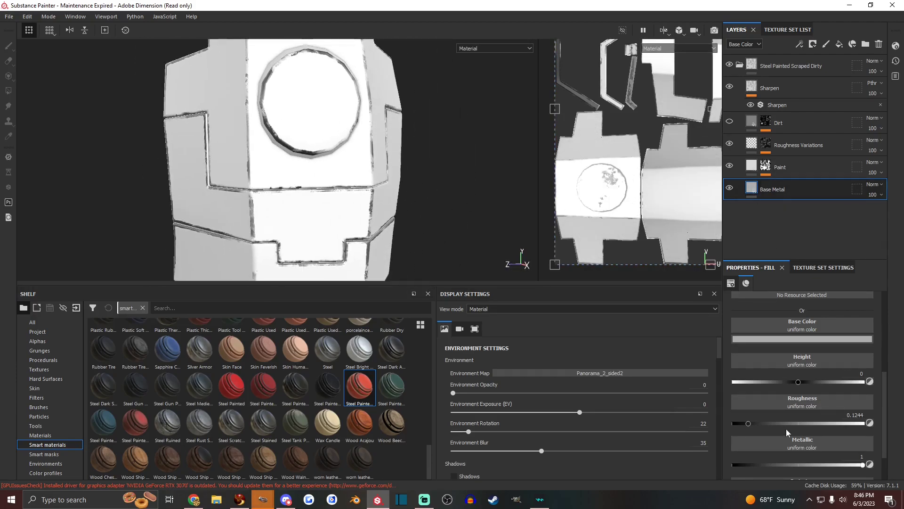
Raise Base Metal roughness, and set Paint roughness to about 0.85 and metallic to about 0.59
{"action": "left_click_drag", "start_coordinate": [750, 423], "coordinate": [787, 421]}
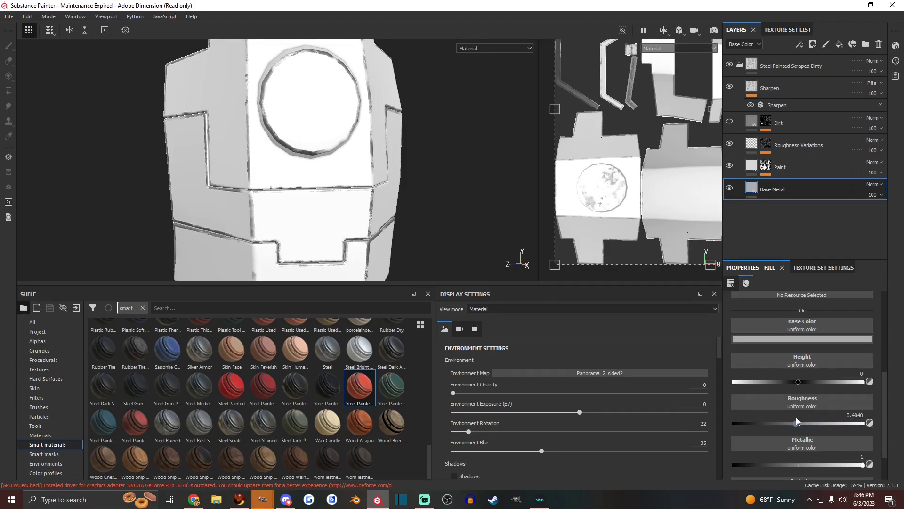
{"action": "left_click", "coordinate": [734, 150]}
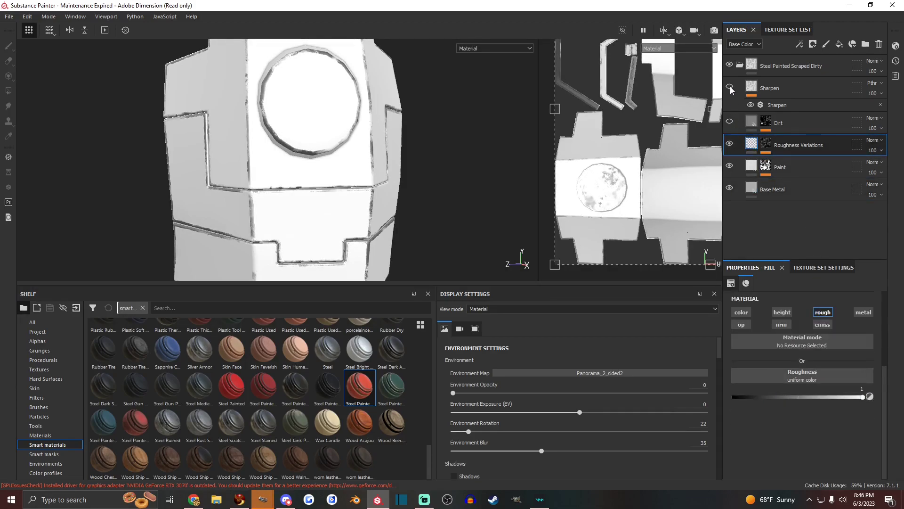
{"action": "left_click_drag", "start_coordinate": [372, 151], "coordinate": [389, 197], "text": "alt"}
{"action": "left_click", "coordinate": [754, 190]}
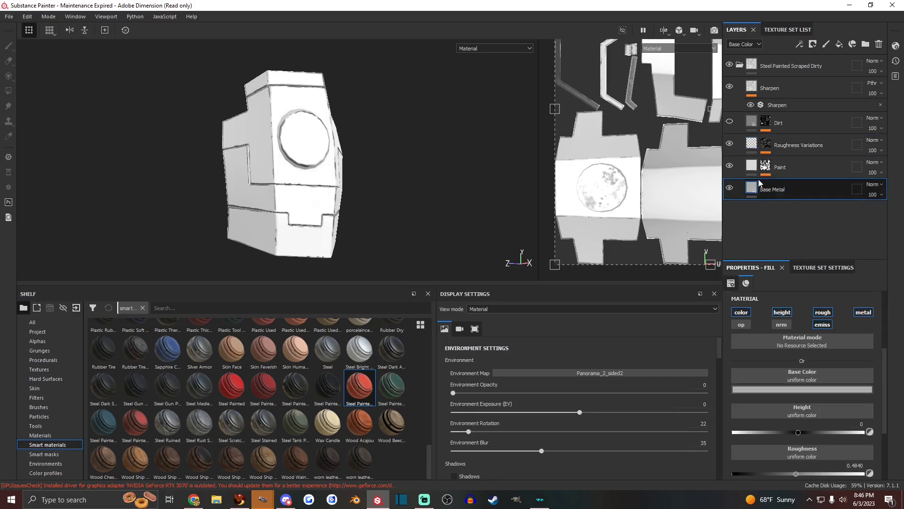
{"action": "left_click", "coordinate": [754, 168]}
{"action": "scroll", "coordinate": [803, 391], "scroll_direction": "down", "scroll_amount": 2}
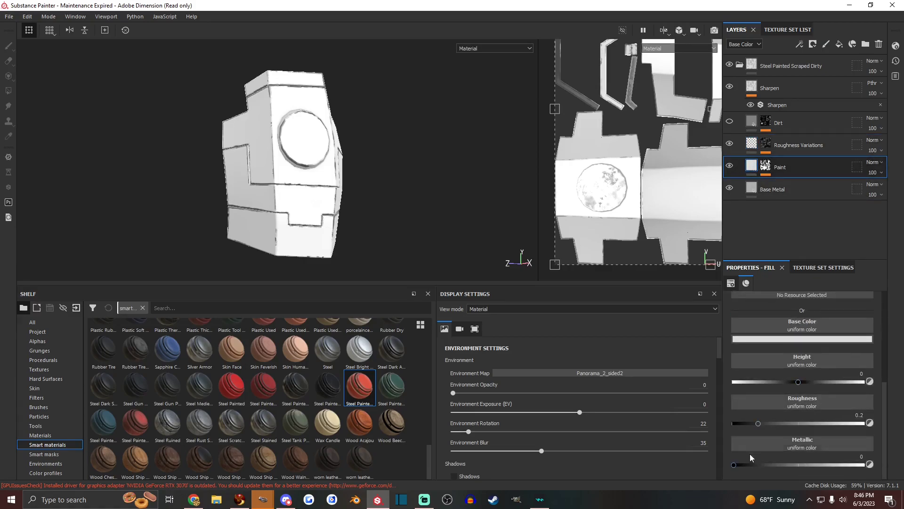
{"action": "left_click_drag", "start_coordinate": [748, 465], "coordinate": [819, 465]}
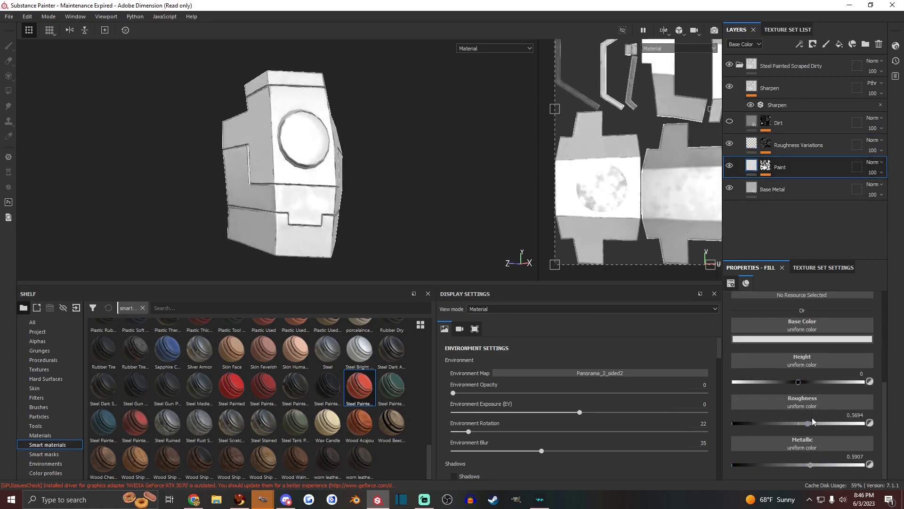
{"action": "left_click_drag", "start_coordinate": [813, 417], "coordinate": [845, 415]}
{"action": "left_click_drag", "start_coordinate": [377, 212], "coordinate": [397, 183], "text": "alt"}
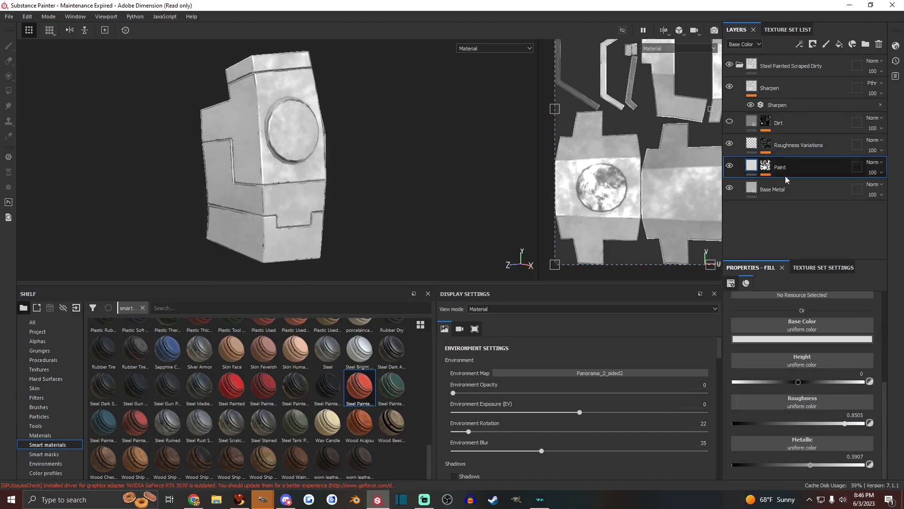
Collapse the folder and rename it 'Steel Painted Scraped Dirty 2'
{"action": "left_click", "coordinate": [739, 66]}
{"action": "left_click", "coordinate": [776, 67]}
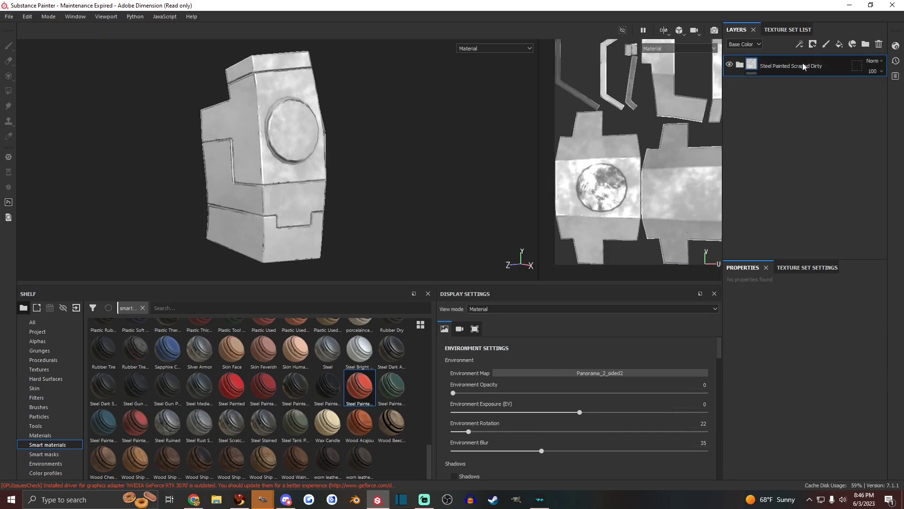
{"action": "double_click", "coordinate": [778, 66]}
{"action": "left_click", "coordinate": [833, 67]}
{"action": "left_click", "coordinate": [818, 83]}
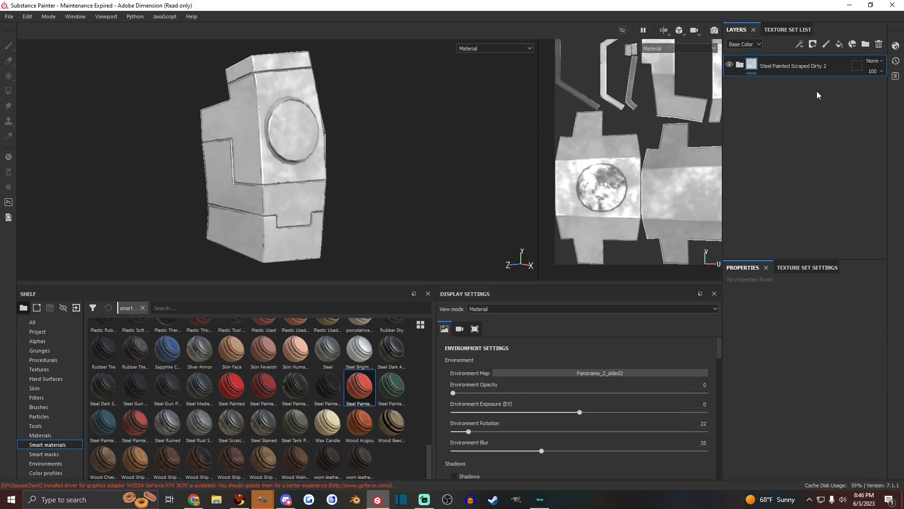
Save the folder as a new smart material and find it on the shelf
{"action": "right_click", "coordinate": [782, 65]}
{"action": "left_click", "coordinate": [751, 86]}
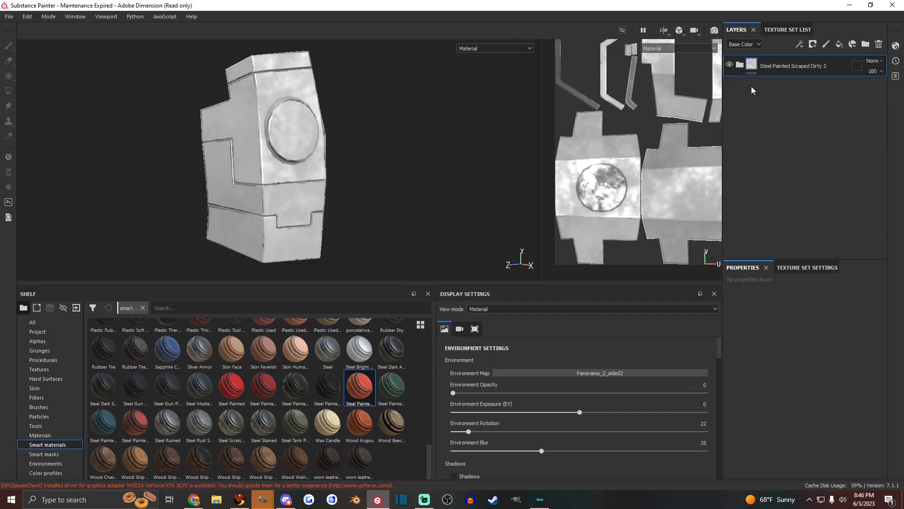
{"action": "right_click", "coordinate": [808, 74]}
{"action": "left_click", "coordinate": [807, 365]}
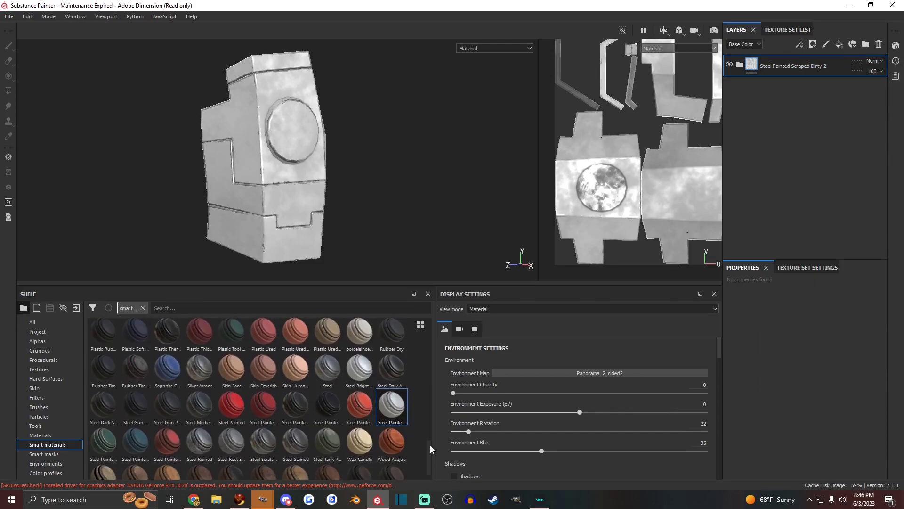
{"action": "scroll", "coordinate": [430, 443], "scroll_direction": "down", "scroll_amount": 2}
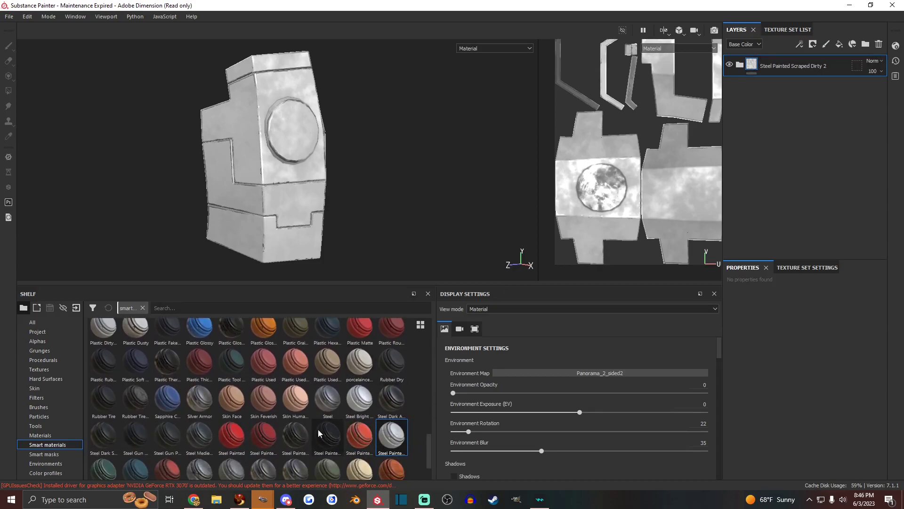
{"action": "scroll", "coordinate": [208, 396], "scroll_direction": "up", "scroll_amount": 15}
{"action": "scroll", "coordinate": [373, 391], "scroll_direction": "down", "scroll_amount": 15}
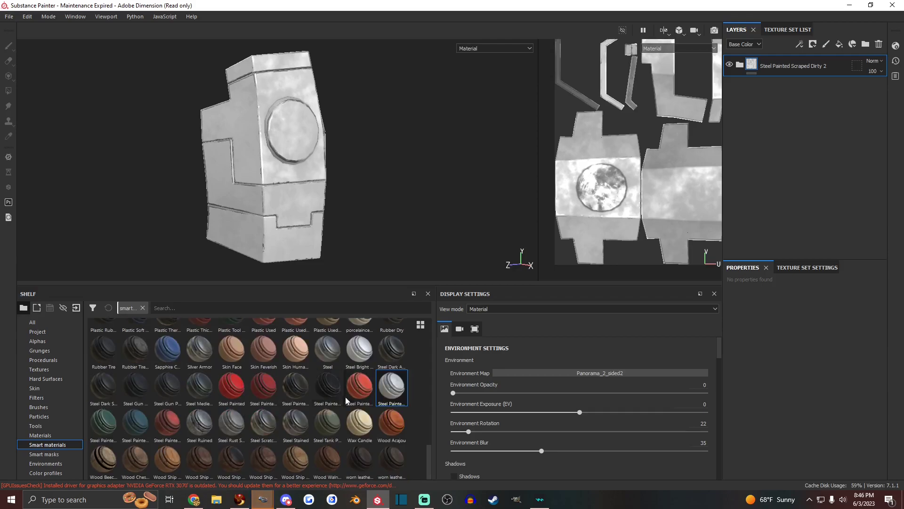
{"action": "left_click", "coordinate": [362, 390]}
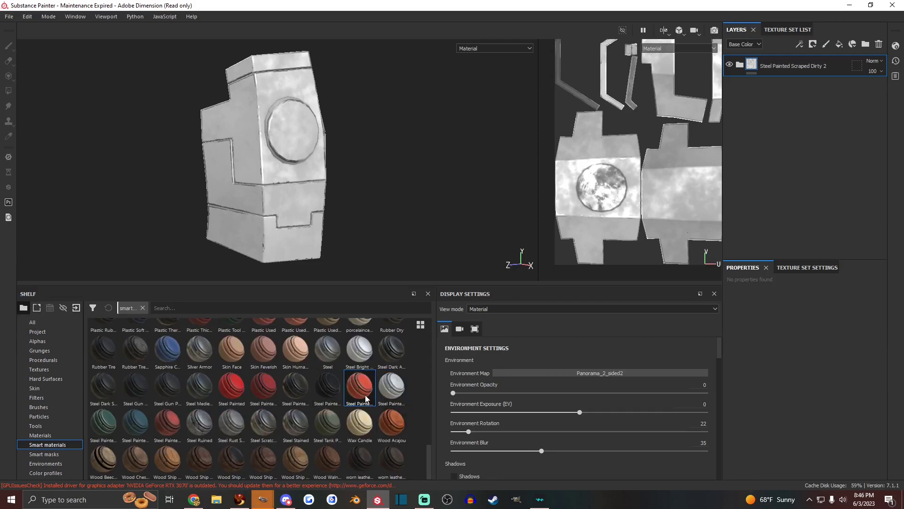
{"action": "left_click", "coordinate": [391, 391]}
Delete the Steel Painted Scraped Dirty 2 smart material from the shelf
{"action": "right_click", "coordinate": [394, 389]}
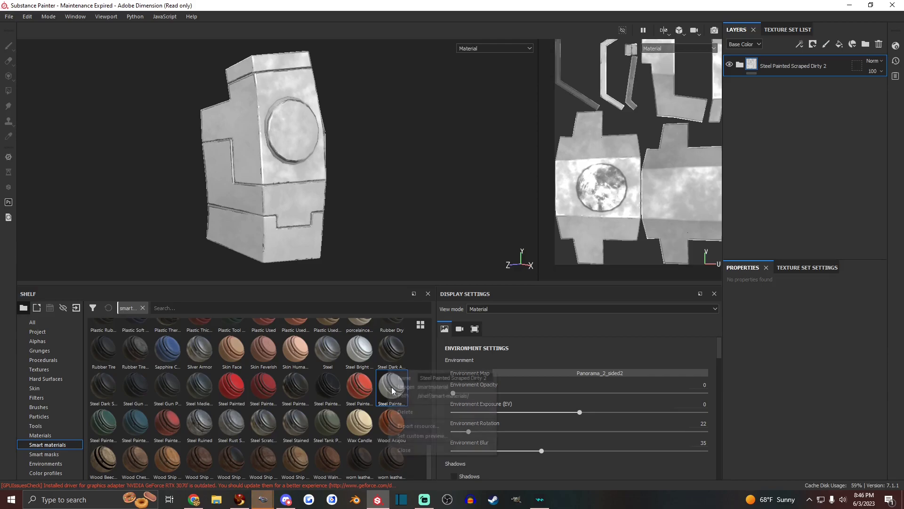
{"action": "left_click", "coordinate": [406, 411]}
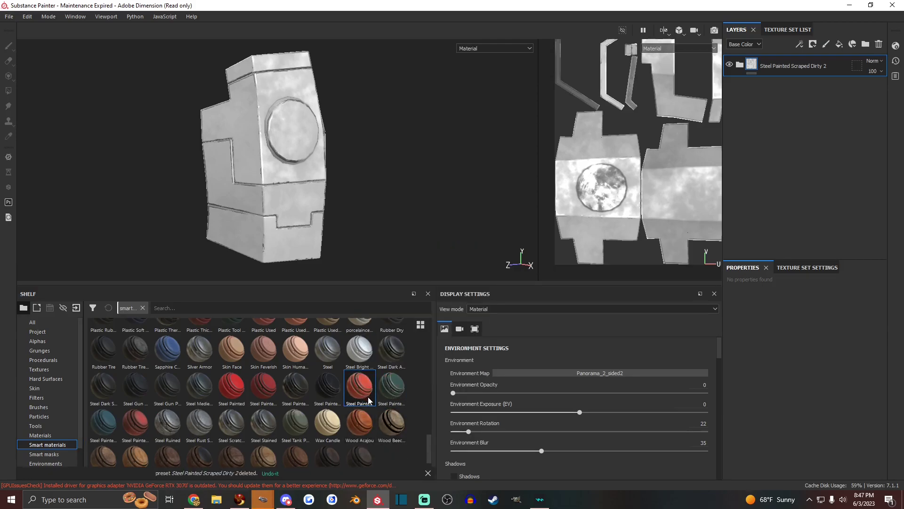
{"action": "right_click", "coordinate": [365, 394]}
{"action": "key", "text": "Escape"}
{"action": "scroll", "coordinate": [425, 428], "scroll_direction": "up", "scroll_amount": 10}
{"action": "left_click_drag", "start_coordinate": [423, 377], "coordinate": [424, 334]}
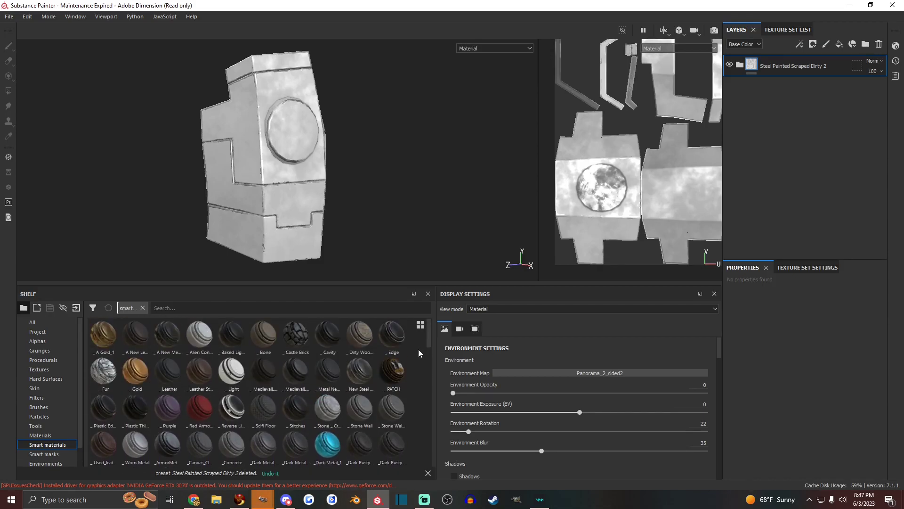
Delete the Steel Painted Scraped Dirty 2 folder from the layer stack
{"action": "left_click_drag", "start_coordinate": [337, 201], "coordinate": [343, 162], "text": "alt"}
{"action": "scroll", "coordinate": [342, 173], "scroll_direction": "up", "scroll_amount": 3}
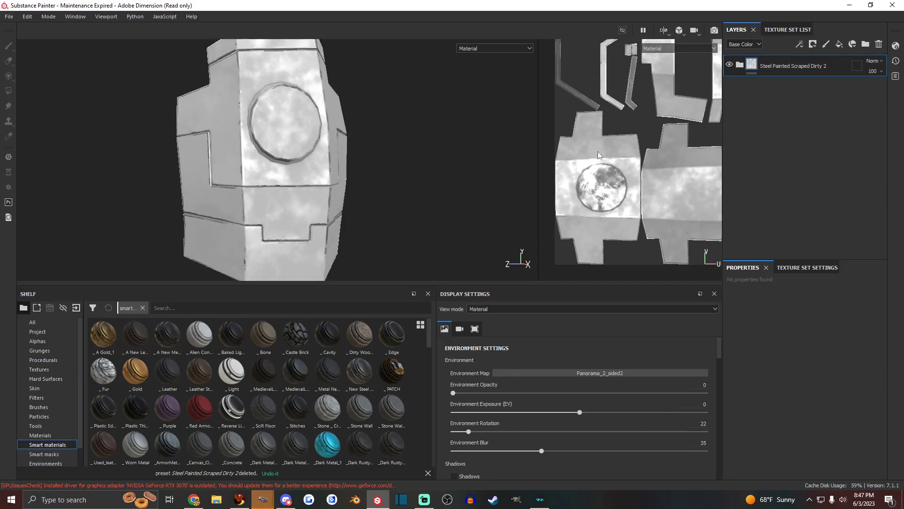
{"action": "left_click", "coordinate": [801, 66]}
{"action": "key", "text": "Delete"}
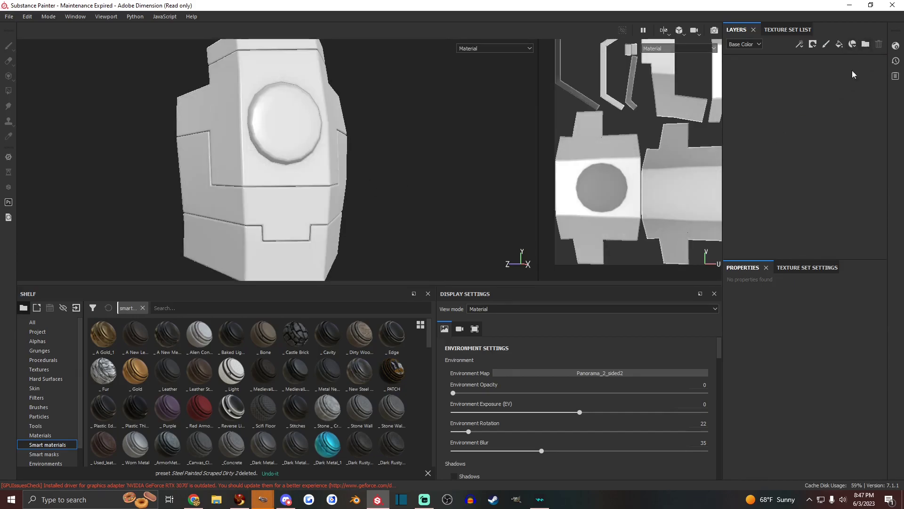
Add Folder 1 and a fill layer, moving Fill layer 1 inside the folder
{"action": "left_click", "coordinate": [865, 44]}
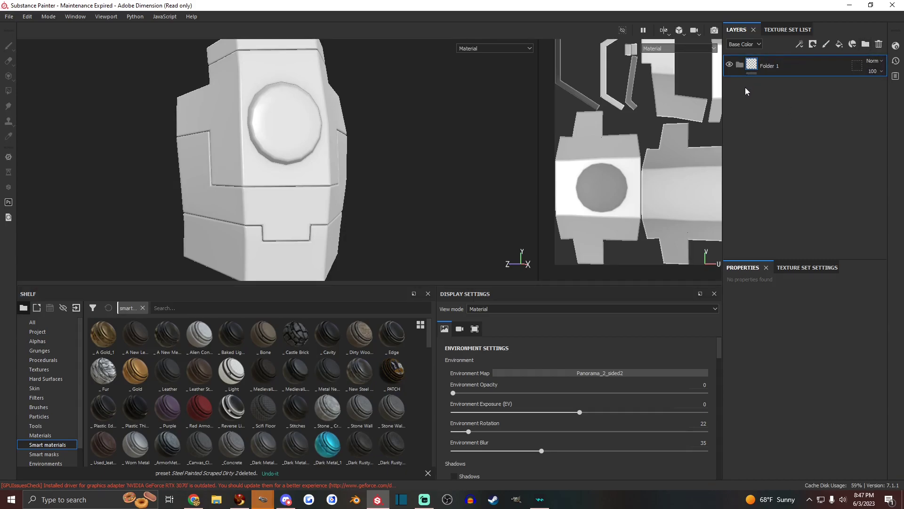
{"action": "left_click", "coordinate": [838, 44]}
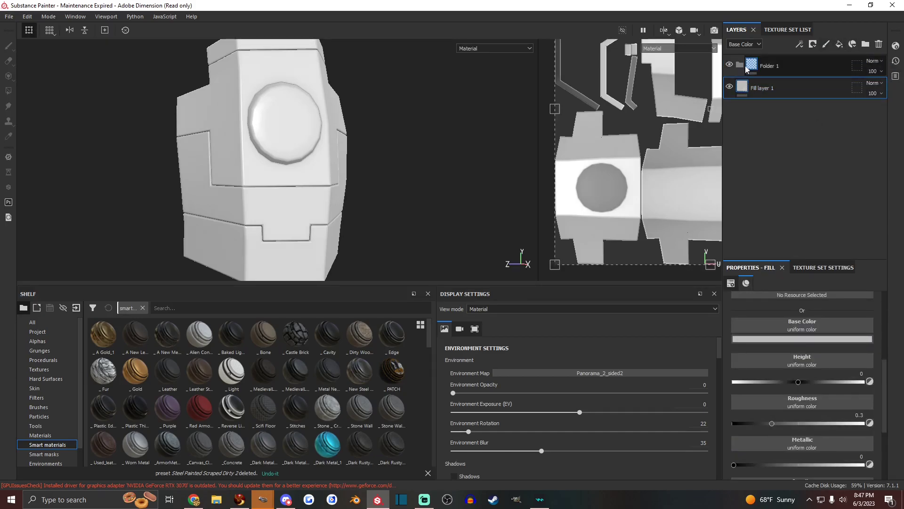
{"action": "left_click_drag", "start_coordinate": [764, 90], "coordinate": [777, 64]}
{"action": "left_click", "coordinate": [750, 70]}
{"action": "left_click", "coordinate": [739, 67]}
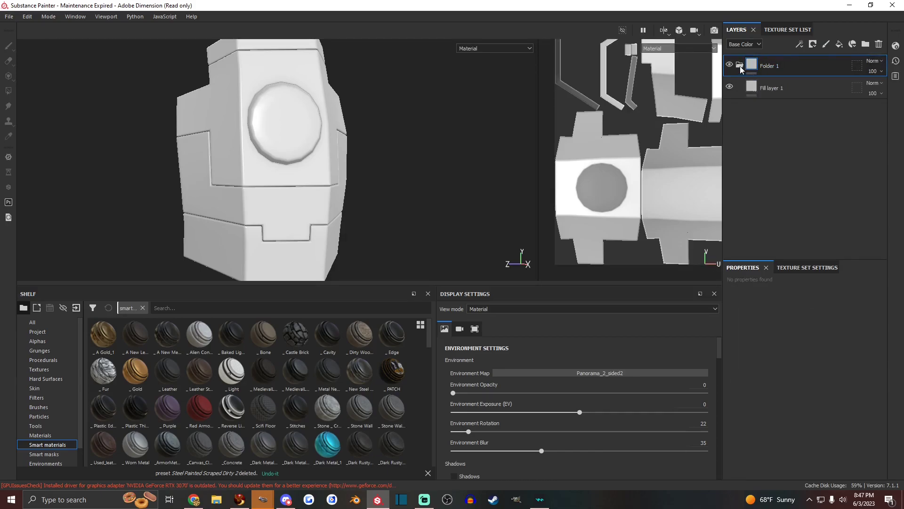
Give Fill layer 1 metallic 0.86 and roughness 0
{"action": "left_click", "coordinate": [755, 90]}
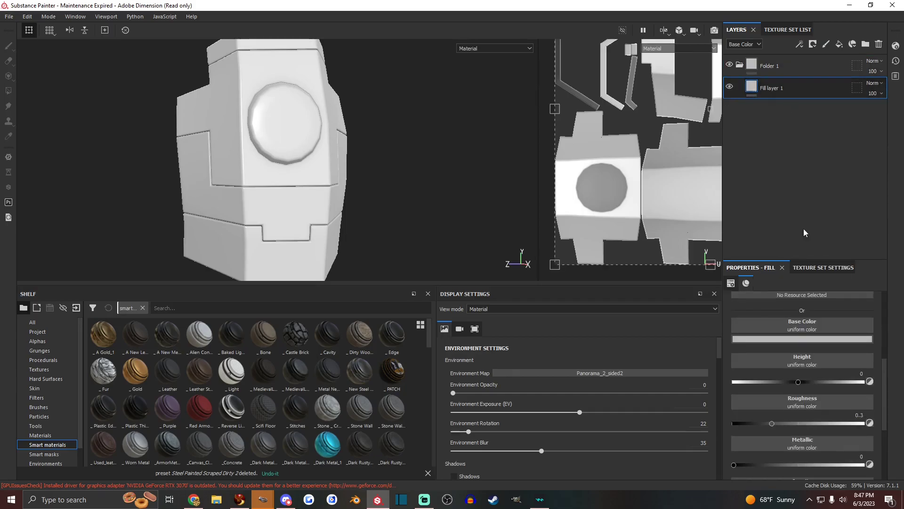
{"action": "scroll", "coordinate": [798, 422], "scroll_direction": "down", "scroll_amount": 2}
{"action": "left_click_drag", "start_coordinate": [739, 407], "coordinate": [846, 408]}
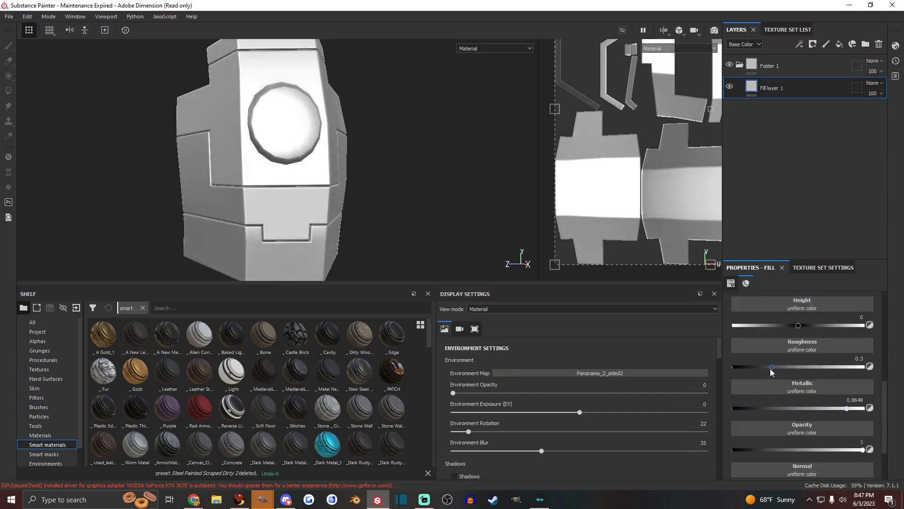
{"action": "left_click_drag", "start_coordinate": [770, 368], "coordinate": [719, 367]}
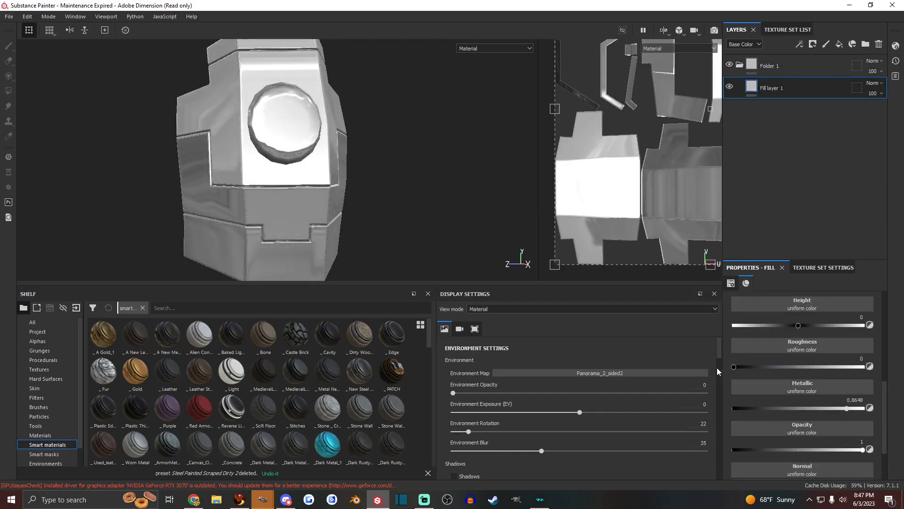
{"action": "left_click_drag", "start_coordinate": [388, 196], "coordinate": [252, 186], "text": "alt"}
Add Fill layer 2 on top with roughness 0.548
{"action": "left_click", "coordinate": [839, 44]}
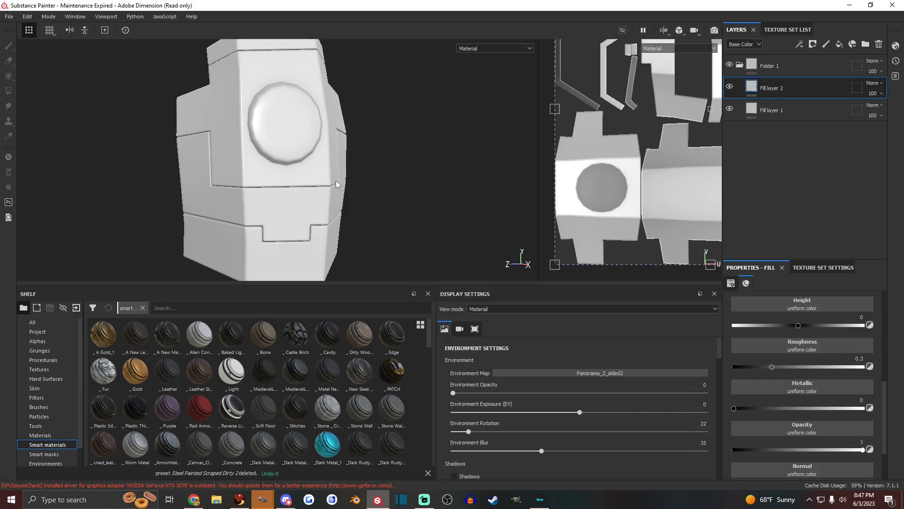
{"action": "left_click_drag", "start_coordinate": [328, 182], "coordinate": [252, 169], "text": "alt"}
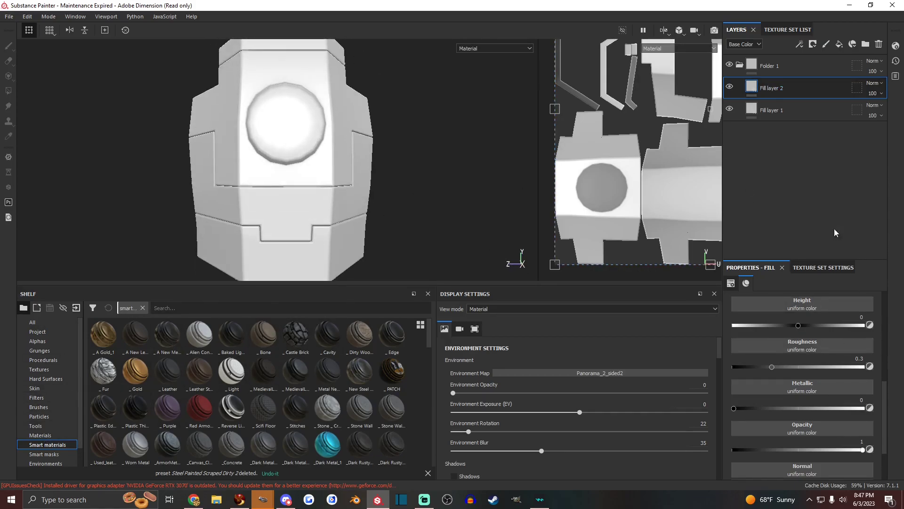
{"action": "left_click_drag", "start_coordinate": [782, 370], "coordinate": [804, 366]}
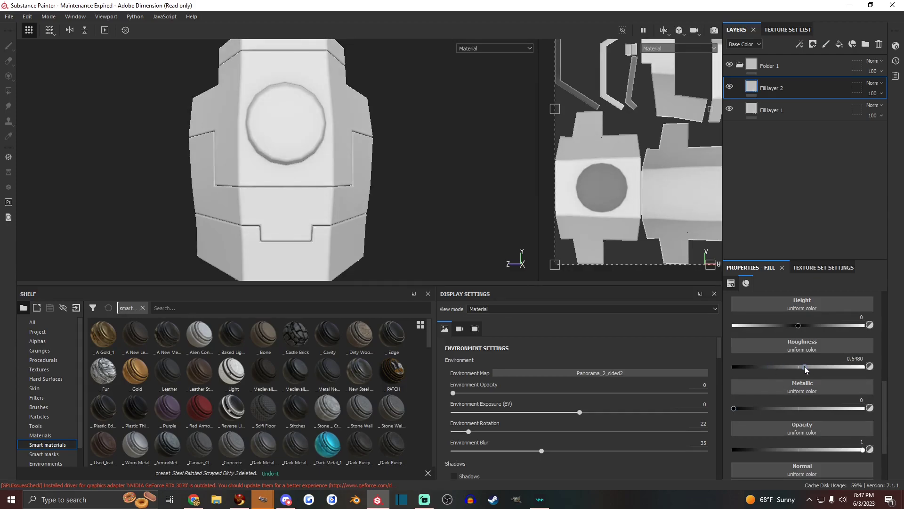
Apply a smart mask from the shelf to Fill layer 2
{"action": "left_click", "coordinate": [44, 454]}
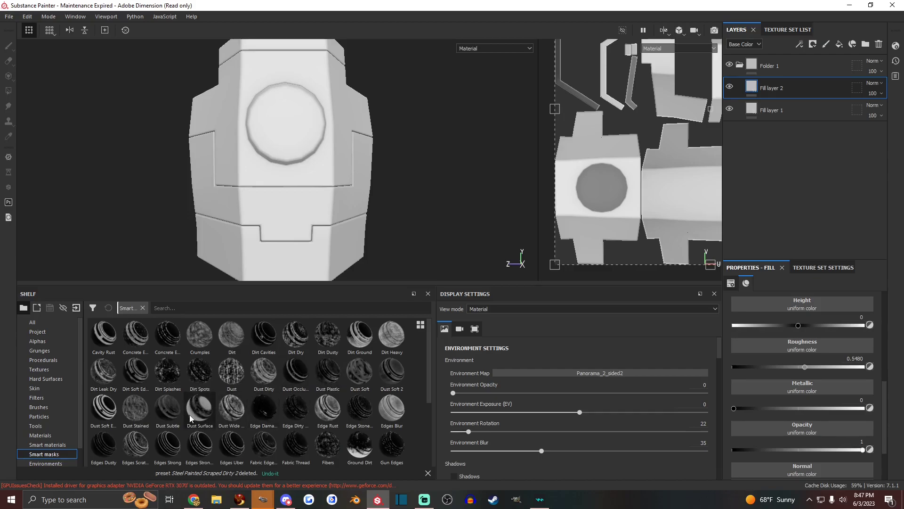
{"action": "scroll", "coordinate": [214, 404], "scroll_direction": "down", "scroll_amount": 3}
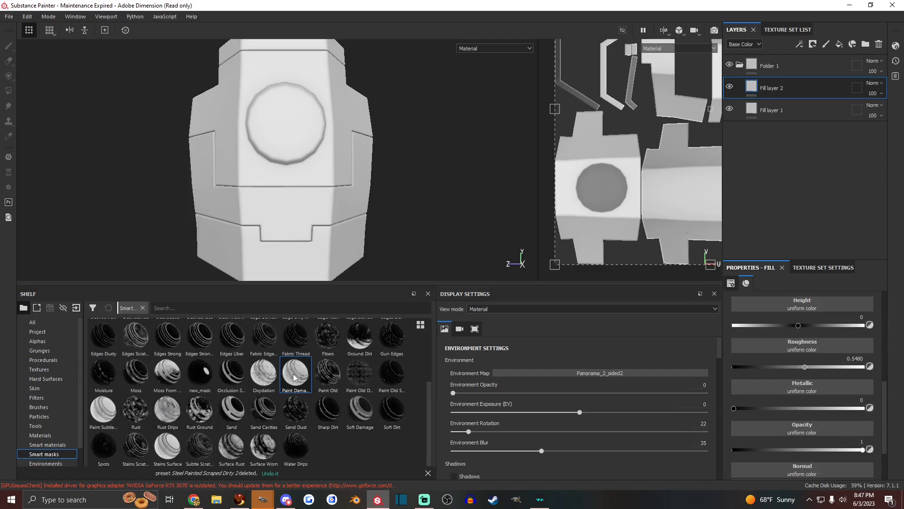
{"action": "mouse_move", "coordinate": [294, 376]}
{"action": "left_mouse_down"}
{"action": "mouse_move", "coordinate": [823, 111]}
{"action": "mouse_move", "coordinate": [777, 89]}
{"action": "left_mouse_up"}
{"action": "mouse_move", "coordinate": [318, 198]}
{"action": "left_mouse_down", "text": "alt"}
{"action": "mouse_move", "coordinate": [260, 261]}
{"action": "mouse_move", "coordinate": [271, 194]}
{"action": "mouse_move", "coordinate": [281, 208]}
{"action": "left_mouse_up", "text": "alt"}
{"action": "scroll", "coordinate": [281, 208], "scroll_direction": "up", "scroll_amount": 5}
{"action": "scroll", "coordinate": [268, 208], "scroll_direction": "up", "scroll_amount": 3}
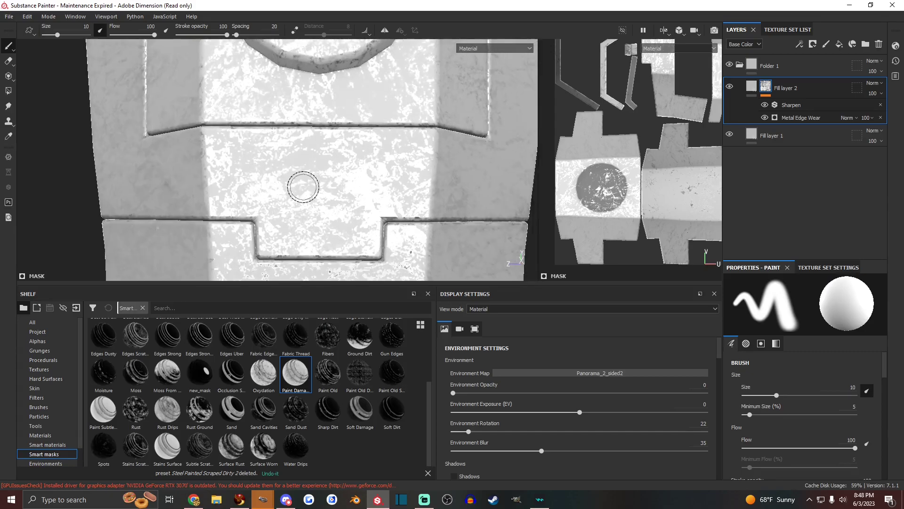
Darken Fill layer 1's base metal colour to a mid grey
{"action": "left_click", "coordinate": [771, 135]}
{"action": "left_click_drag", "start_coordinate": [245, 203], "coordinate": [303, 183], "text": "alt"}
{"action": "scroll", "coordinate": [620, 201], "scroll_direction": "up", "scroll_amount": 4}
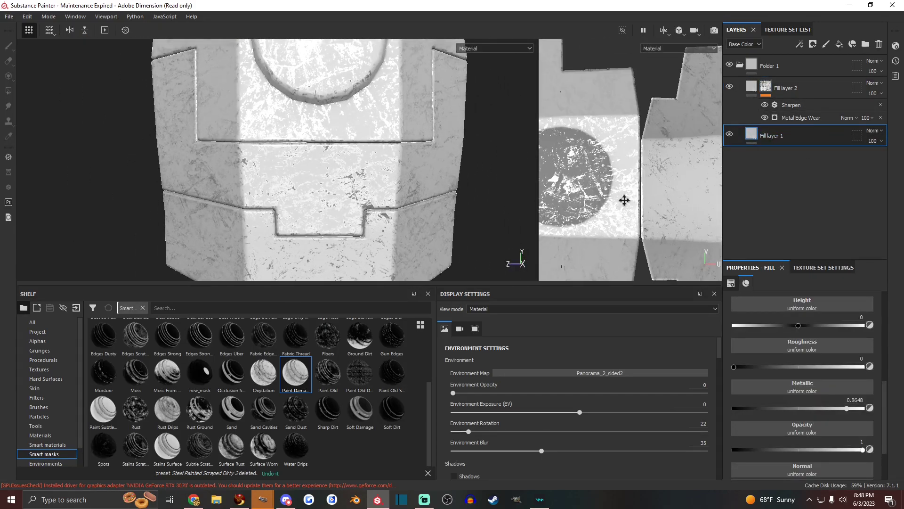
{"action": "middle_click_drag", "start_coordinate": [619, 201], "coordinate": [699, 172]}
{"action": "scroll", "coordinate": [830, 334], "scroll_direction": "up", "scroll_amount": 3}
{"action": "left_click", "coordinate": [821, 358]}
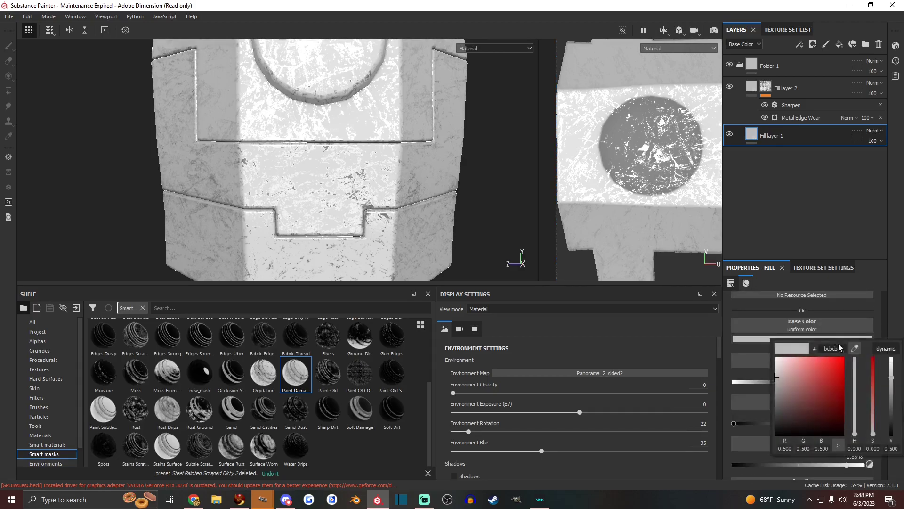
{"action": "left_click_drag", "start_coordinate": [896, 382], "coordinate": [891, 413]}
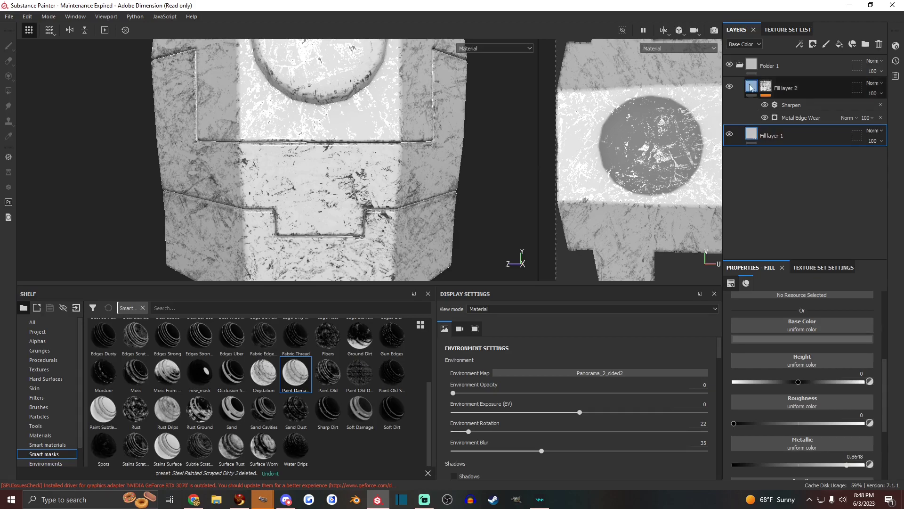
Set the white paint Fill layer 2's height to 0.0605
{"action": "left_click", "coordinate": [779, 89]}
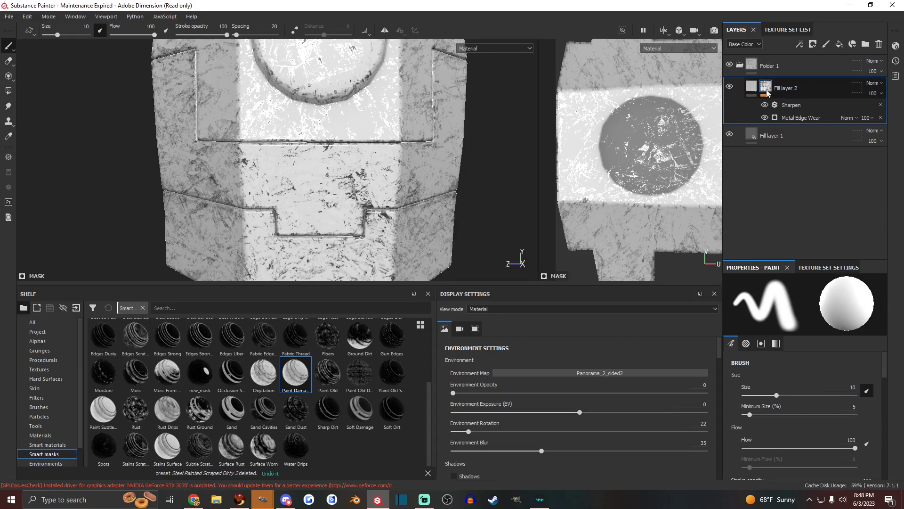
{"action": "left_click", "coordinate": [752, 86]}
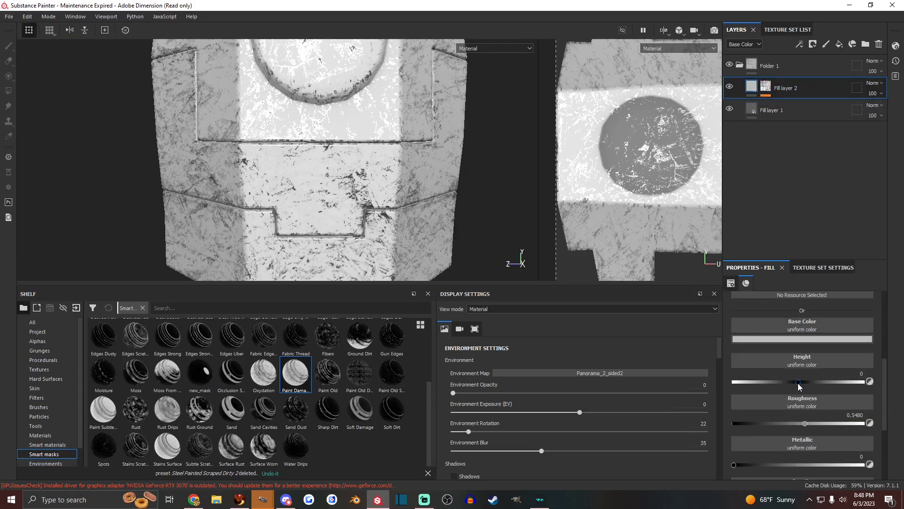
{"action": "mouse_move", "coordinate": [798, 383]}
{"action": "left_mouse_down"}
{"action": "mouse_move", "coordinate": [811, 381]}
{"action": "mouse_move", "coordinate": [803, 383]}
{"action": "left_mouse_up"}
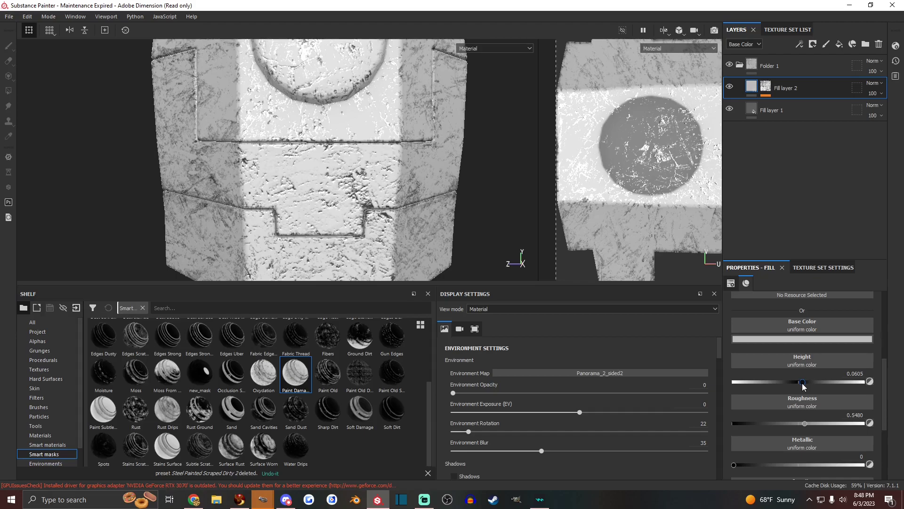
Raise Fill layer 1's roughness to about 0.26
{"action": "left_click", "coordinate": [769, 113]}
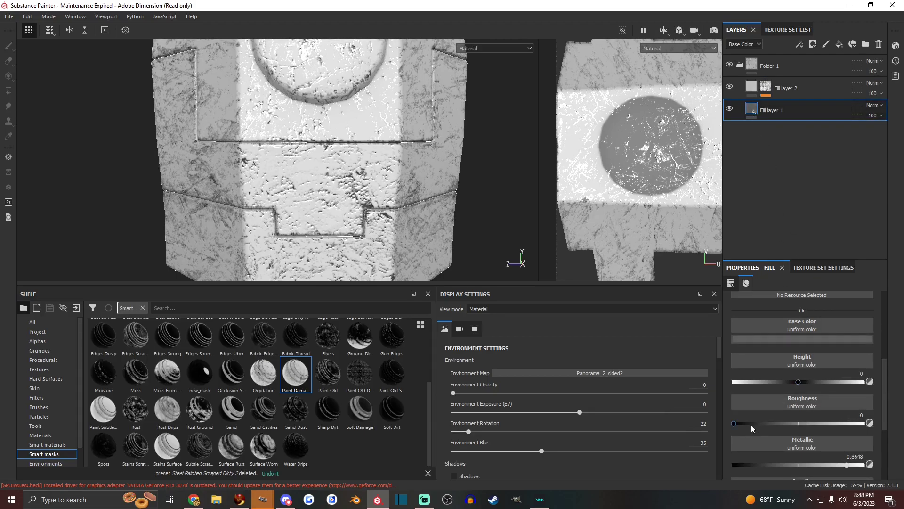
{"action": "mouse_move", "coordinate": [750, 423]}
{"action": "left_mouse_down"}
{"action": "mouse_move", "coordinate": [781, 423]}
{"action": "mouse_move", "coordinate": [765, 423]}
{"action": "left_mouse_up"}
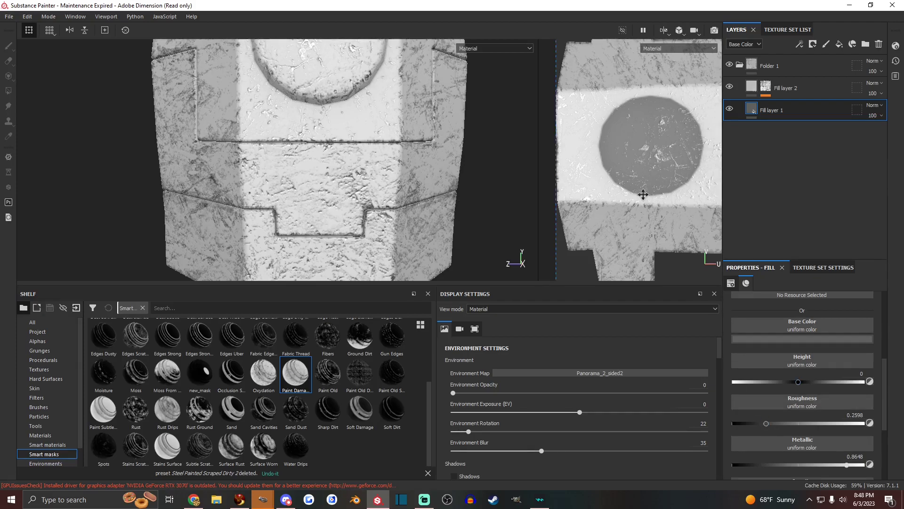
{"action": "mouse_move", "coordinate": [339, 182]}
{"action": "left_mouse_down", "text": "alt"}
{"action": "mouse_move", "coordinate": [264, 196]}
{"action": "mouse_move", "coordinate": [307, 192]}
{"action": "mouse_move", "coordinate": [298, 174]}
{"action": "mouse_move", "coordinate": [365, 182]}
{"action": "left_mouse_up", "text": "alt"}
Set the white paint's Metal Edge Wear to Wear Level 0.93, Wear Contrast 0, Grunge Amount 0.03
{"action": "left_click", "coordinate": [766, 85]}
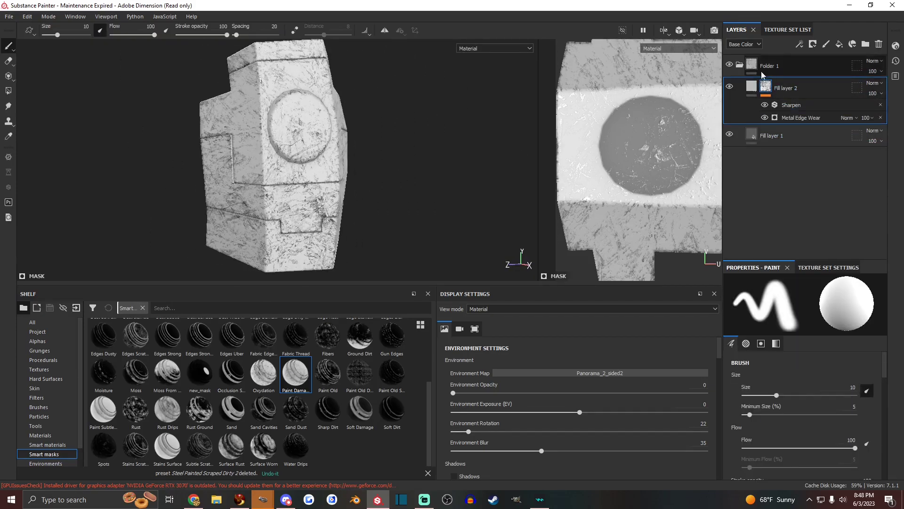
{"action": "left_click", "coordinate": [796, 118]}
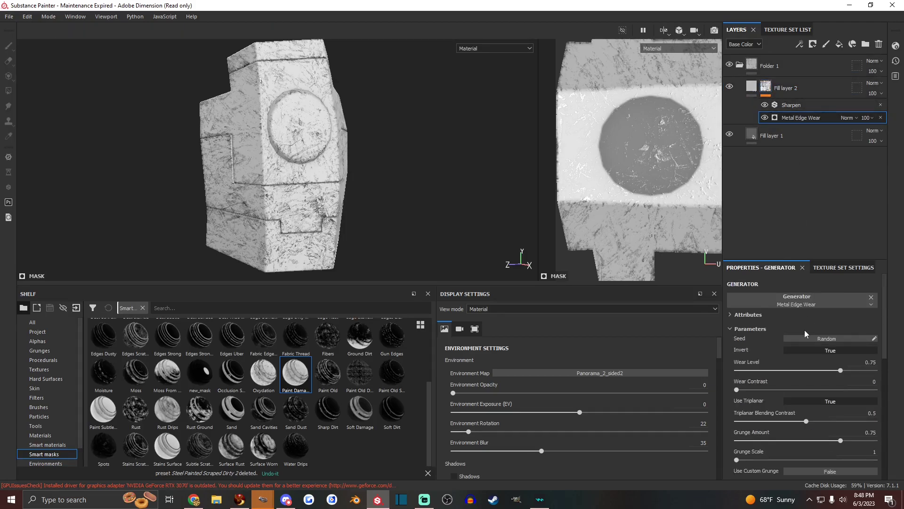
{"action": "mouse_move", "coordinate": [838, 372]}
{"action": "left_mouse_down"}
{"action": "mouse_move", "coordinate": [789, 372]}
{"action": "mouse_move", "coordinate": [851, 368]}
{"action": "mouse_move", "coordinate": [836, 369]}
{"action": "left_mouse_up"}
{"action": "mouse_move", "coordinate": [744, 390]}
{"action": "left_mouse_down"}
{"action": "mouse_move", "coordinate": [858, 390]}
{"action": "mouse_move", "coordinate": [736, 391]}
{"action": "left_mouse_up"}
{"action": "scroll", "coordinate": [772, 406], "scroll_direction": "down", "scroll_amount": 1}
{"action": "scroll", "coordinate": [782, 411], "scroll_direction": "down", "scroll_amount": 1}
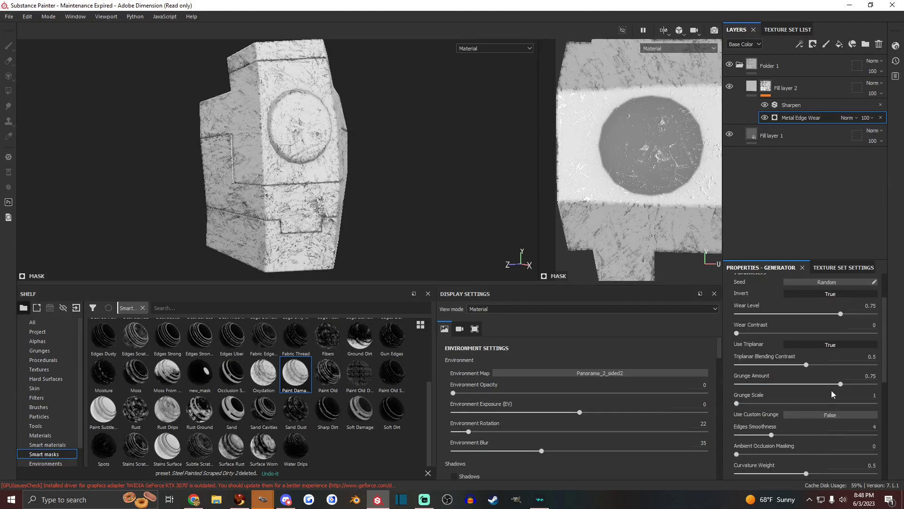
{"action": "left_click_drag", "start_coordinate": [832, 389], "coordinate": [784, 404]}
{"action": "scroll", "coordinate": [832, 347], "scroll_direction": "up", "scroll_amount": 1}
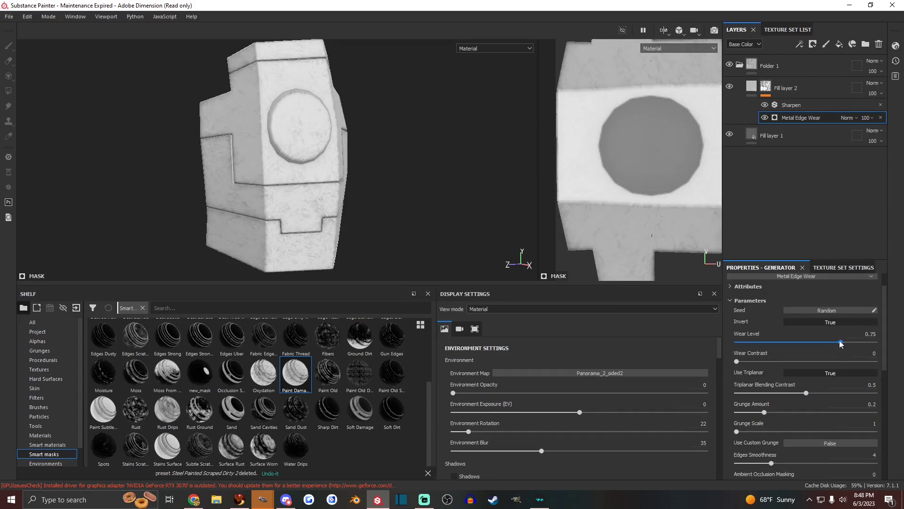
{"action": "left_click_drag", "start_coordinate": [841, 344], "coordinate": [866, 342]}
{"action": "scroll", "coordinate": [800, 384], "scroll_direction": "down", "scroll_amount": 2}
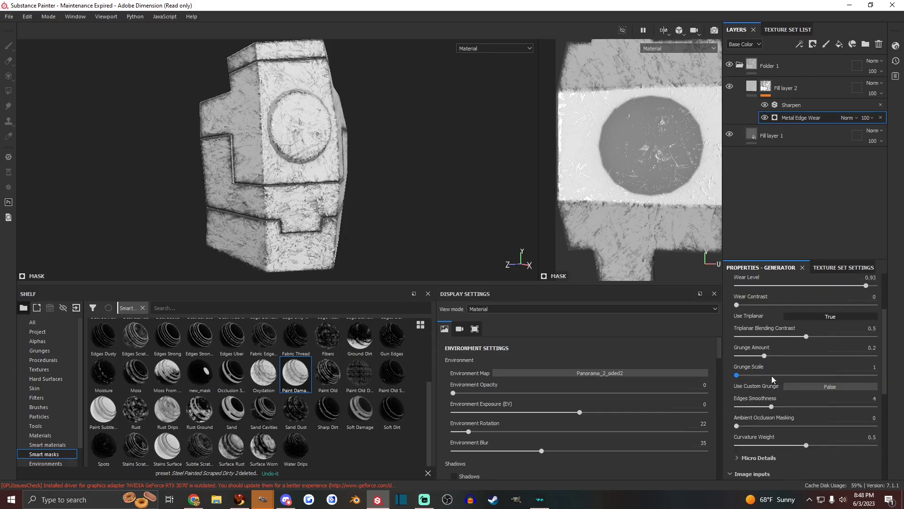
{"action": "left_click_drag", "start_coordinate": [766, 355], "coordinate": [742, 356]}
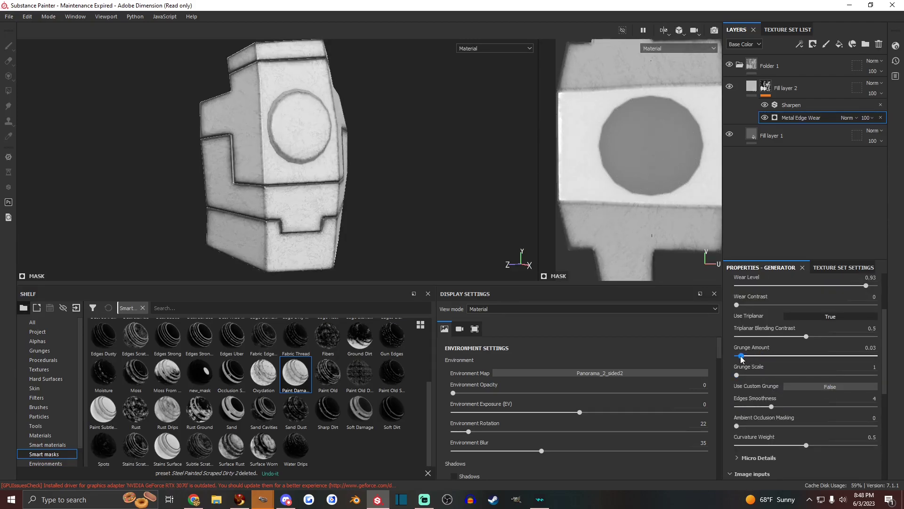
{"action": "left_click_drag", "start_coordinate": [410, 237], "coordinate": [282, 206], "text": "alt"}
{"action": "scroll", "coordinate": [299, 205], "scroll_direction": "up", "scroll_amount": 5}
{"action": "scroll", "coordinate": [282, 217], "scroll_direction": "down", "scroll_amount": 5}
{"action": "scroll", "coordinate": [285, 200], "scroll_direction": "up", "scroll_amount": 5}
Raise Fill layer 2's height from 0.0605 to about 0.18
{"action": "left_click", "coordinate": [752, 86]}
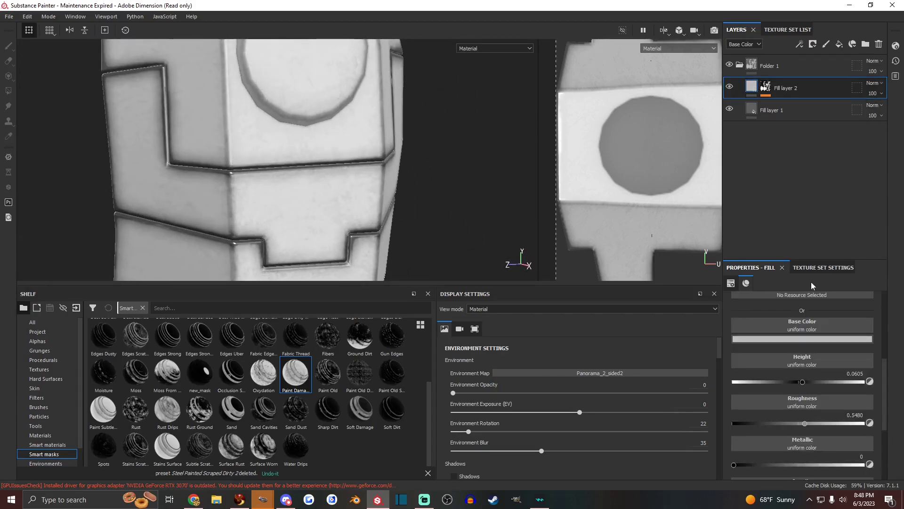
{"action": "left_click_drag", "start_coordinate": [803, 382], "coordinate": [813, 382]}
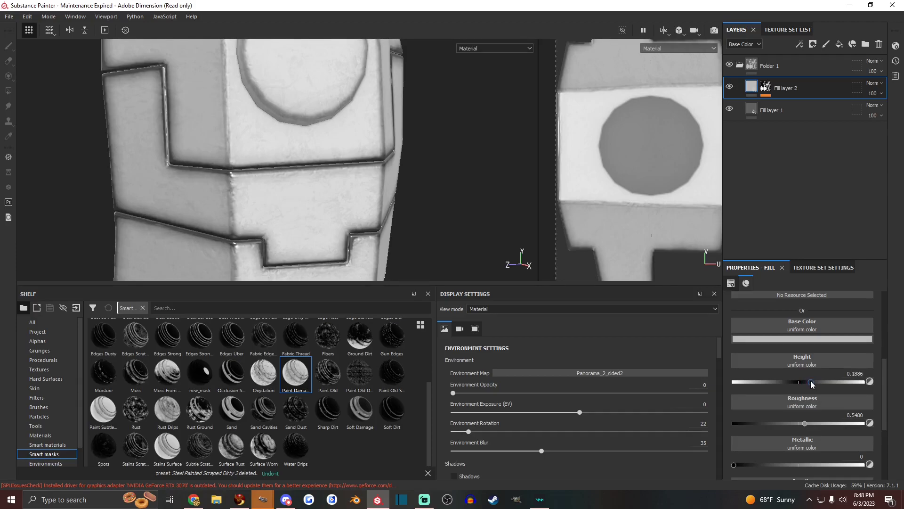
{"action": "scroll", "coordinate": [328, 190], "scroll_direction": "down", "scroll_amount": 3}
{"action": "mouse_move", "coordinate": [297, 188]}
{"action": "left_mouse_down", "text": "alt"}
{"action": "mouse_move", "coordinate": [165, 176]}
{"action": "mouse_move", "coordinate": [276, 188]}
{"action": "mouse_move", "coordinate": [306, 180]}
{"action": "mouse_move", "coordinate": [303, 162]}
{"action": "mouse_move", "coordinate": [216, 192]}
{"action": "mouse_move", "coordinate": [308, 180]}
{"action": "left_mouse_up", "text": "alt"}
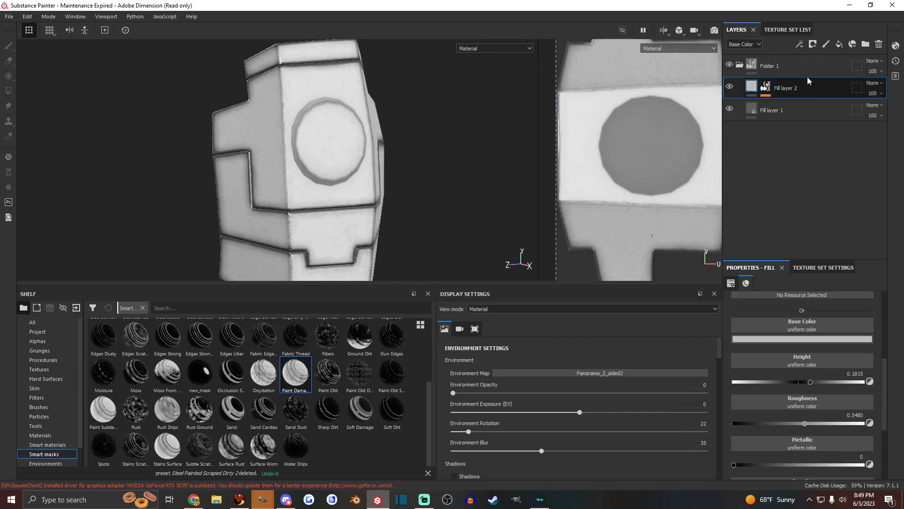
Add Fill layer 3 with near-black 2e2e2e base colour and high roughness
{"action": "left_click", "coordinate": [840, 43]}
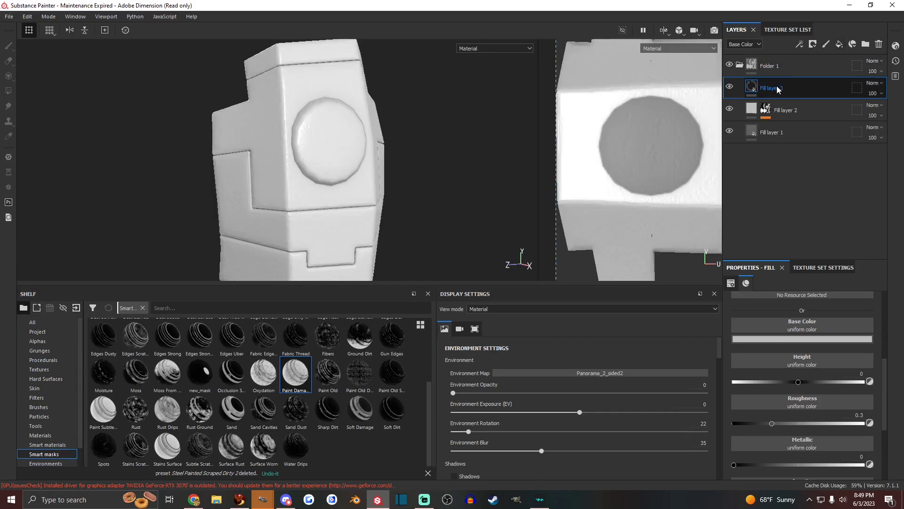
{"action": "left_click", "coordinate": [827, 339]}
{"action": "left_click_drag", "start_coordinate": [892, 388], "coordinate": [895, 426]}
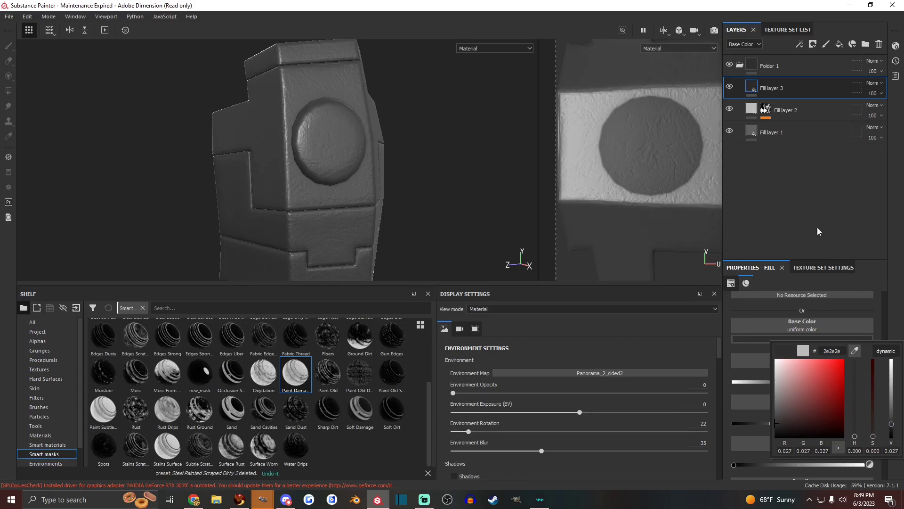
{"action": "left_click", "coordinate": [812, 214]}
{"action": "left_click_drag", "start_coordinate": [773, 423], "coordinate": [843, 423]}
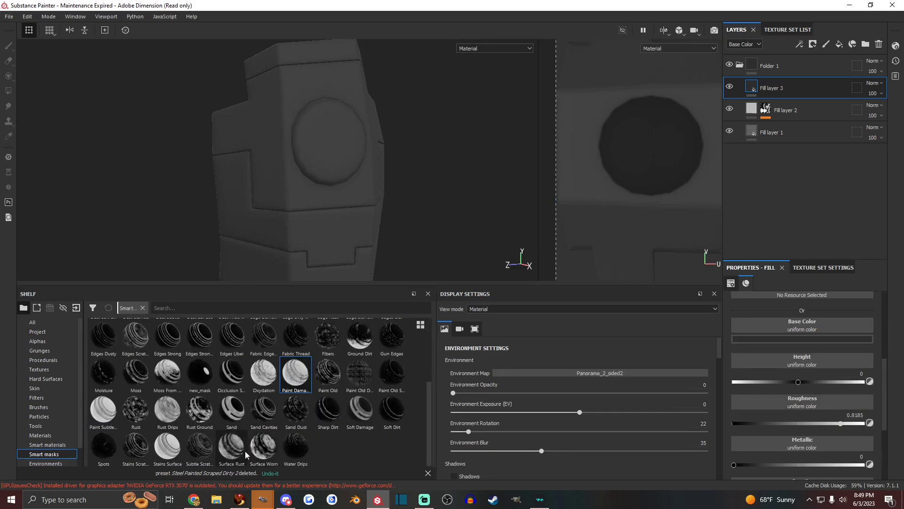
Mask Fill layer 3 with the Surface Worn smart mask at Global Balance 0.21
{"action": "left_click_drag", "start_coordinate": [263, 446], "coordinate": [801, 91]}
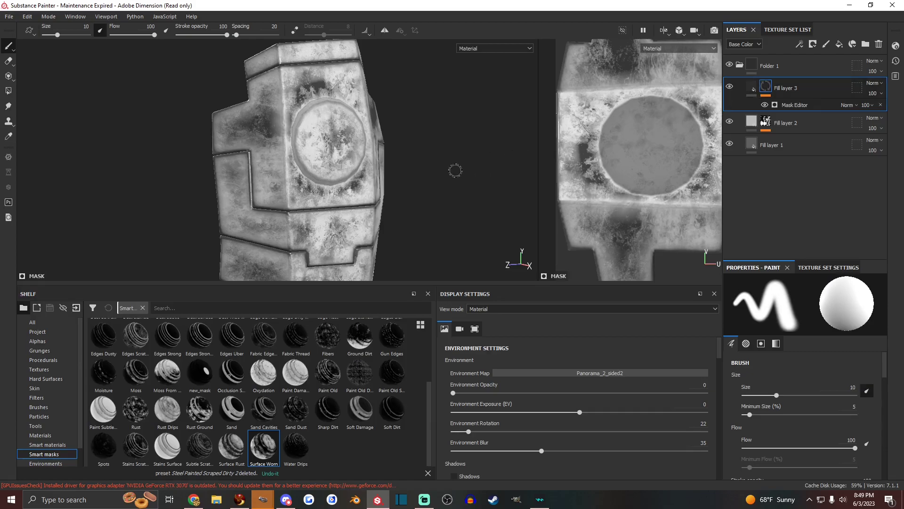
{"action": "left_click", "coordinate": [797, 106]}
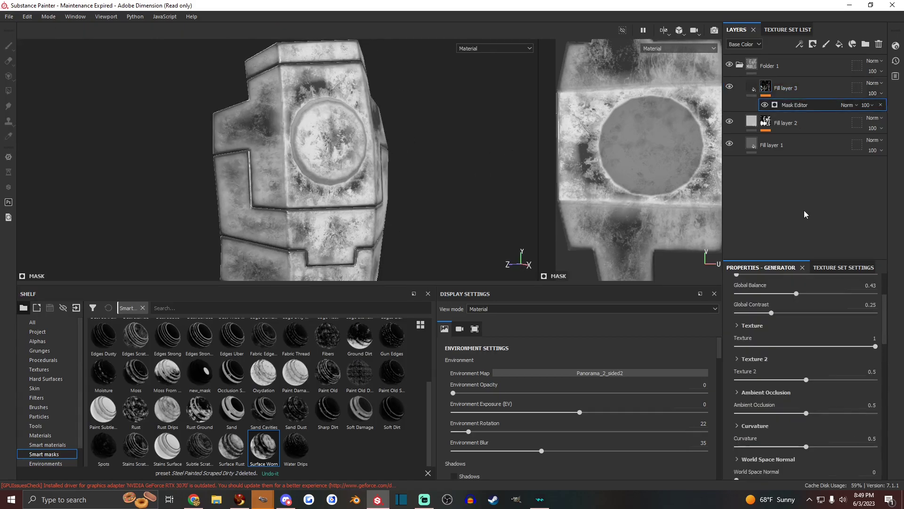
{"action": "scroll", "coordinate": [800, 359], "scroll_direction": "up", "scroll_amount": 2}
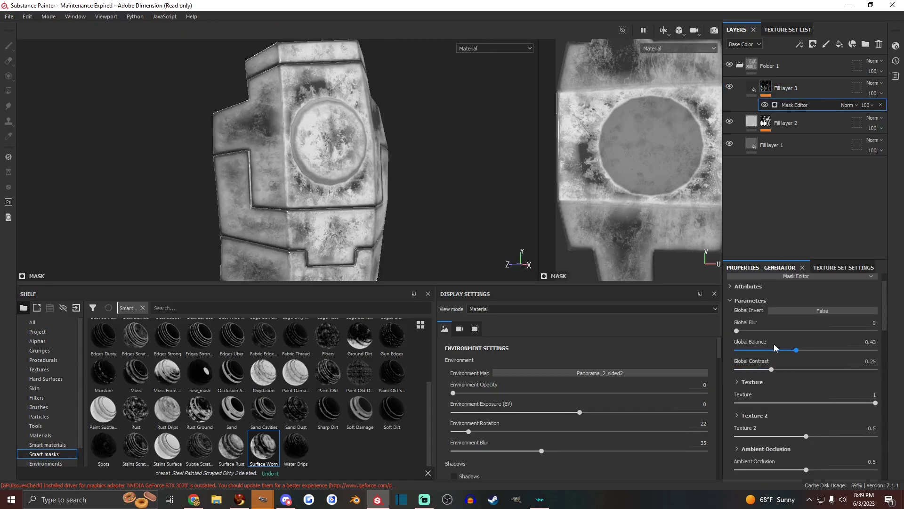
{"action": "left_click_drag", "start_coordinate": [796, 352], "coordinate": [766, 352]}
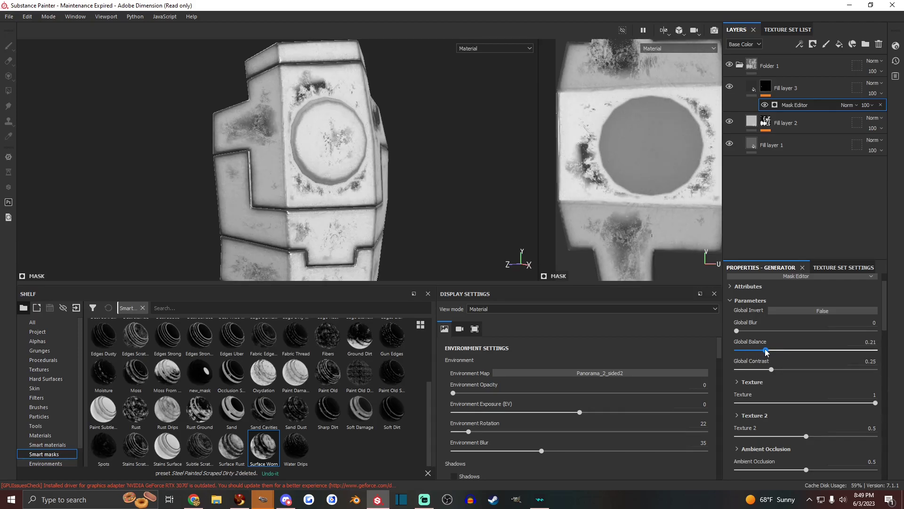
Remove the Surface Worn mask, then try and undo the Soft Damage and Dust Plastic masks
{"action": "left_click", "coordinate": [881, 105]}
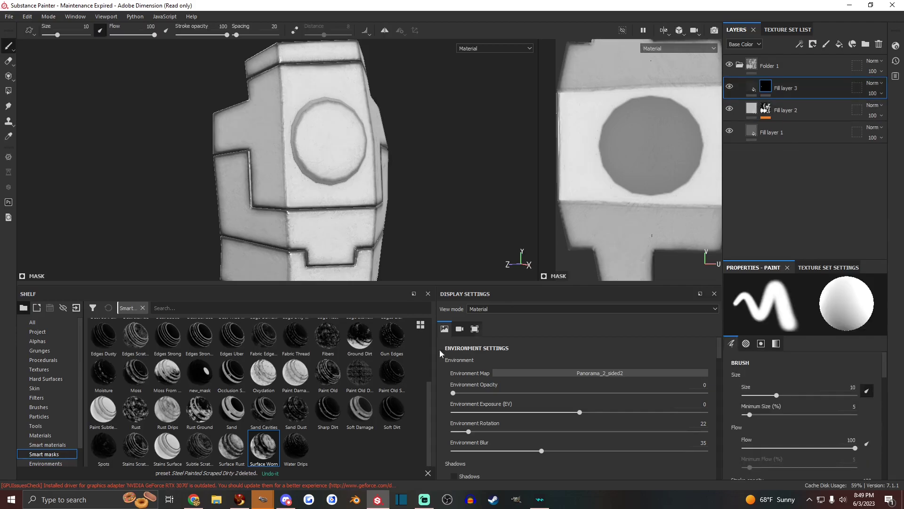
{"action": "left_click_drag", "start_coordinate": [360, 411], "coordinate": [794, 95]}
{"action": "key", "text": "ctrl+z"}
{"action": "scroll", "coordinate": [345, 393], "scroll_direction": "up", "scroll_amount": 5}
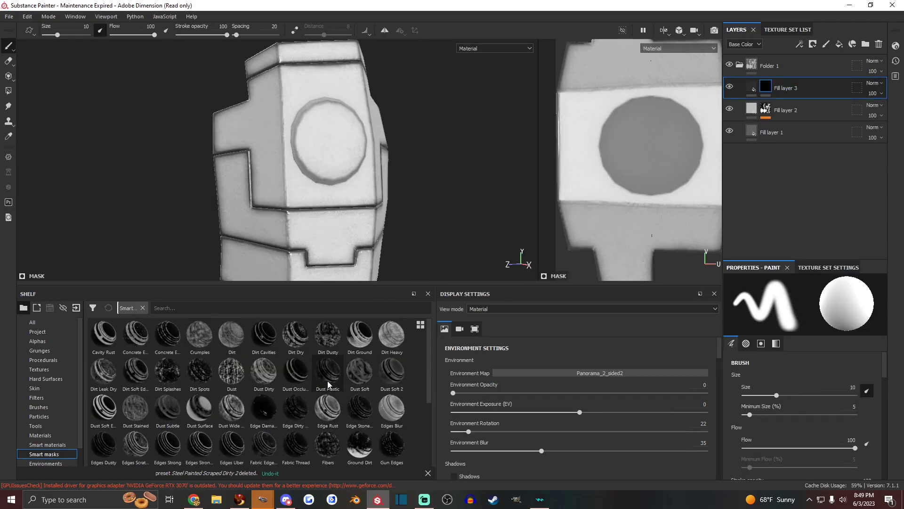
{"action": "left_click_drag", "start_coordinate": [329, 377], "coordinate": [790, 91]}
{"action": "key", "text": "ctrl+z"}
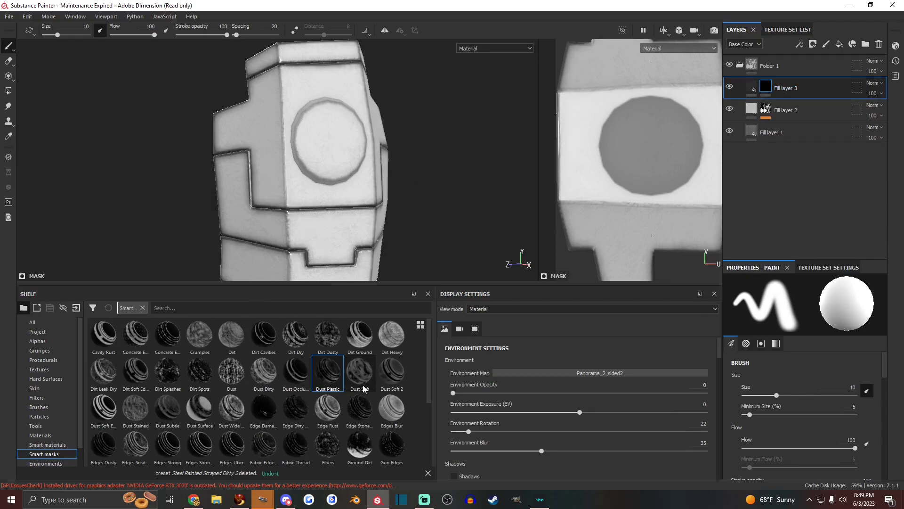
Try the Dust Soft and Dust Soft 2 masks, then settle on Dust Dirty
{"action": "left_click_drag", "start_coordinate": [360, 372], "coordinate": [800, 100]}
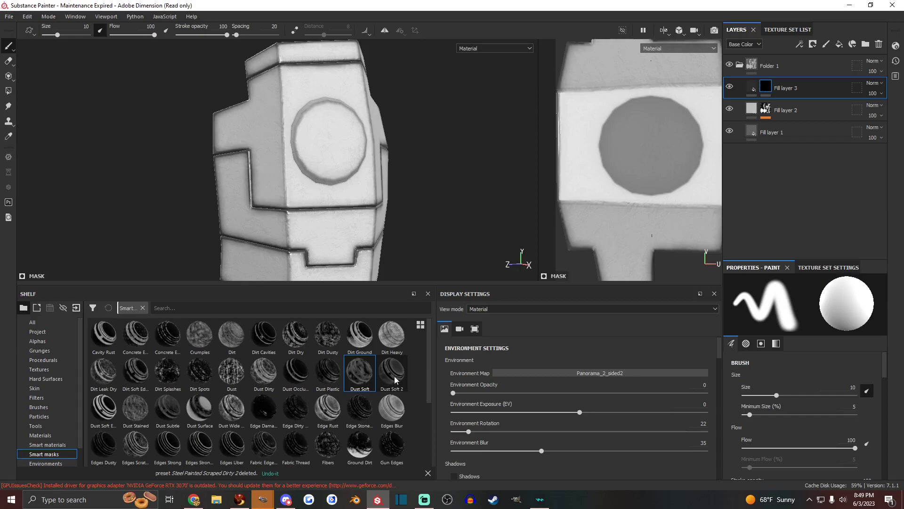
{"action": "left_click_drag", "start_coordinate": [392, 372], "coordinate": [793, 92]}
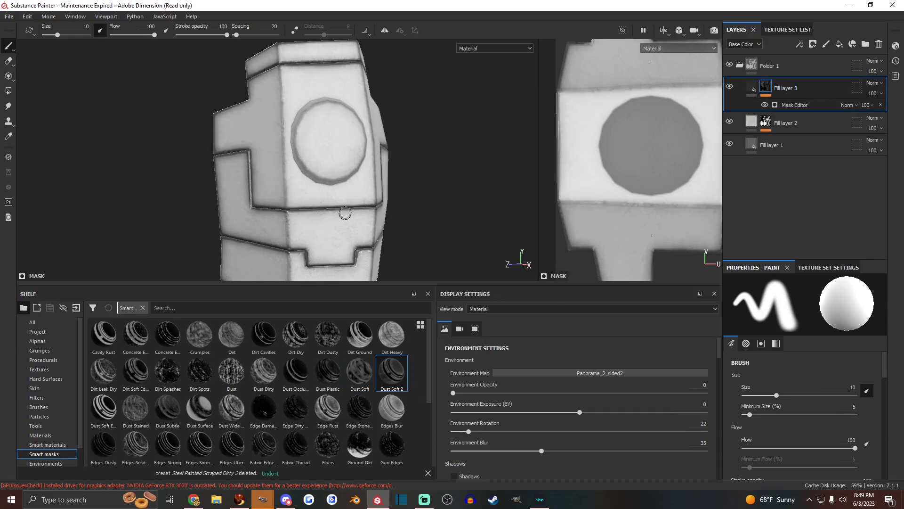
{"action": "left_click_drag", "start_coordinate": [263, 372], "coordinate": [785, 85]}
{"action": "scroll", "coordinate": [335, 217], "scroll_direction": "up", "scroll_amount": 2}
{"action": "scroll", "coordinate": [335, 217], "scroll_direction": "down", "scroll_amount": 3}
{"action": "scroll", "coordinate": [330, 198], "scroll_direction": "up", "scroll_amount": 5}
{"action": "left_click_drag", "start_coordinate": [327, 182], "coordinate": [318, 181], "text": "alt"}
{"action": "scroll", "coordinate": [324, 207], "scroll_direction": "up", "scroll_amount": 5}
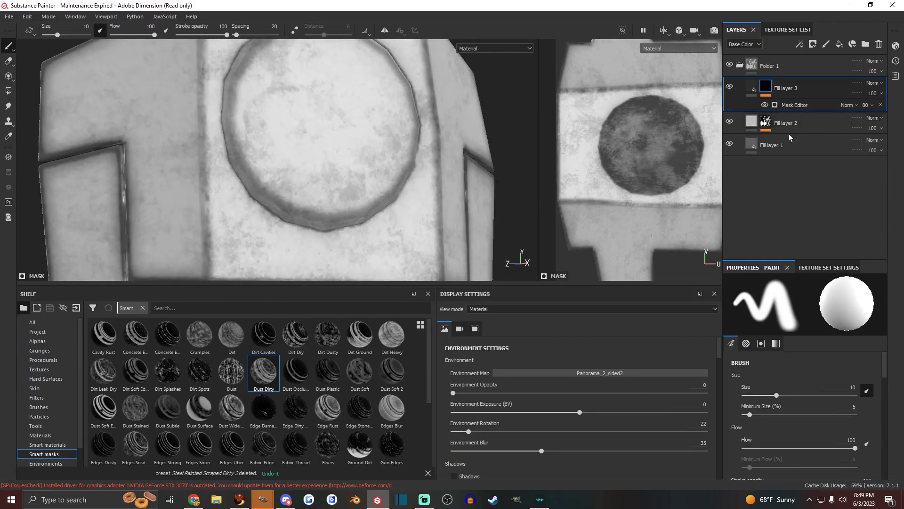
{"action": "left_click", "coordinate": [766, 86]}
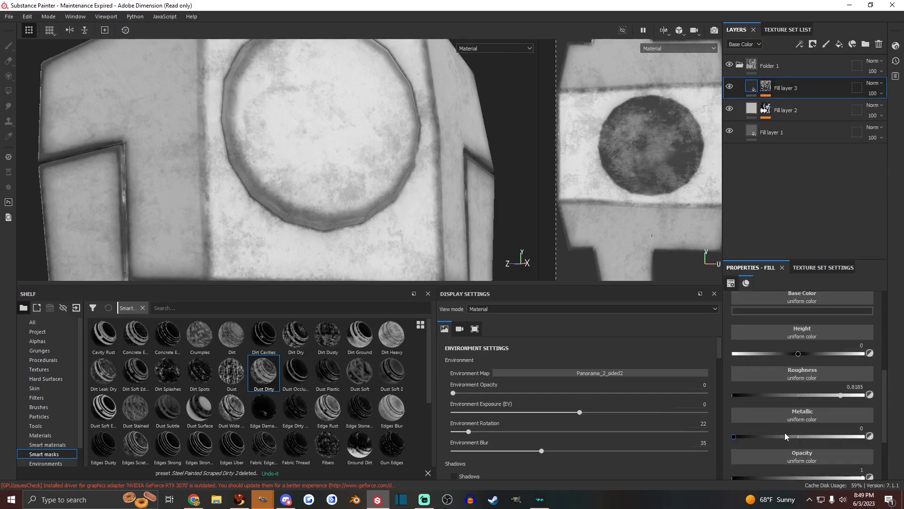
Set the dirt layer's metallic to 0, comparing it with Fill layers 1 and 2
{"action": "left_click_drag", "start_coordinate": [769, 437], "coordinate": [724, 439]}
{"action": "left_click", "coordinate": [751, 131]}
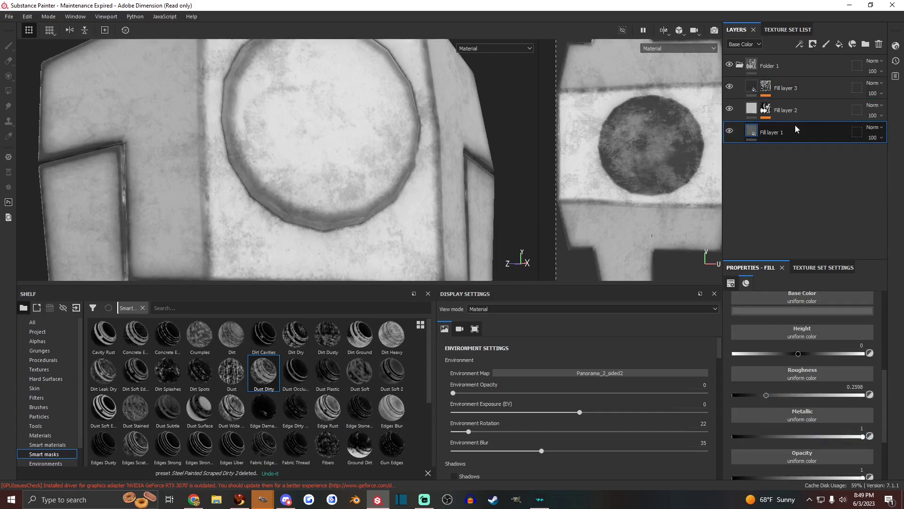
{"action": "left_click", "coordinate": [756, 109]}
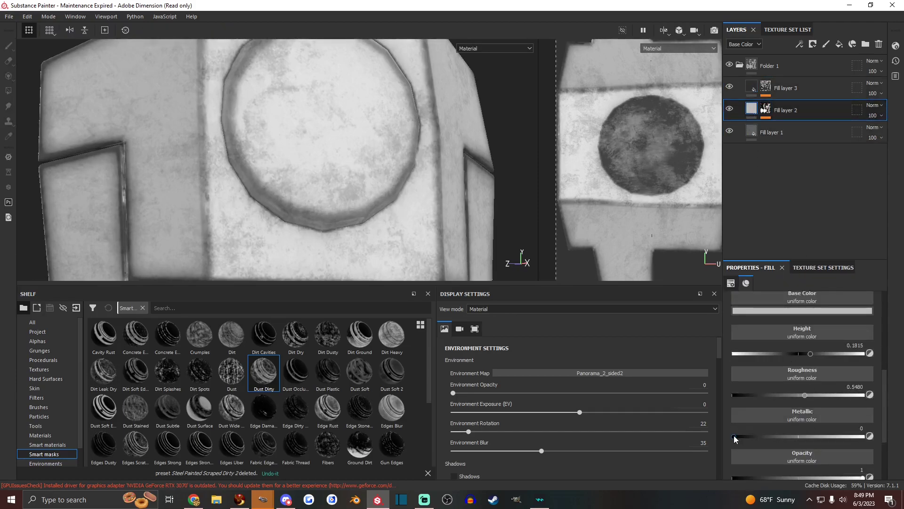
{"action": "mouse_move", "coordinate": [735, 439]}
{"action": "left_mouse_down"}
{"action": "mouse_move", "coordinate": [815, 431]}
{"action": "mouse_move", "coordinate": [719, 431]}
{"action": "left_mouse_up"}
Lighten Fill layer 3's base colour slightly to 383838
{"action": "left_click", "coordinate": [786, 88]}
{"action": "left_click", "coordinate": [820, 312]}
{"action": "left_click", "coordinate": [889, 393]}
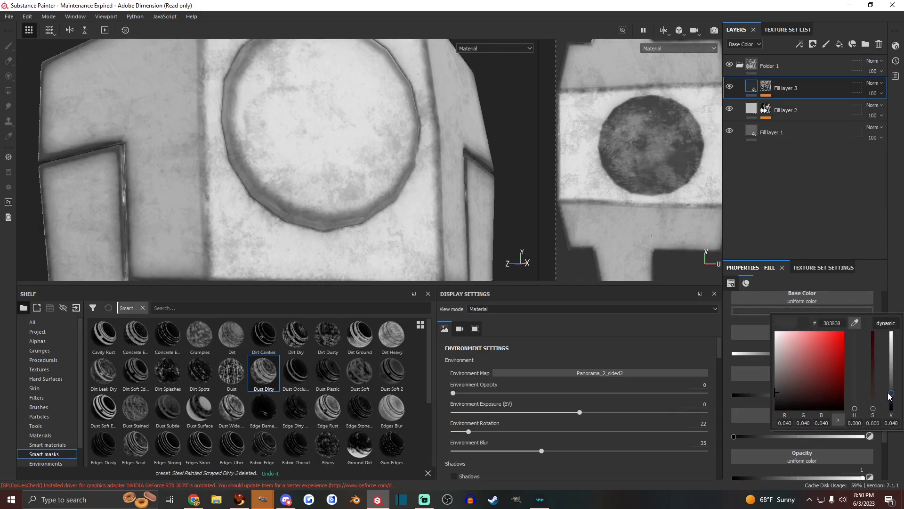
{"action": "scroll", "coordinate": [384, 202], "scroll_direction": "down", "scroll_amount": 3}
{"action": "mouse_move", "coordinate": [384, 203]}
{"action": "left_mouse_down", "text": "alt"}
{"action": "mouse_move", "coordinate": [363, 183]}
{"action": "mouse_move", "coordinate": [378, 213]}
{"action": "left_mouse_up", "text": "alt"}
Toggle Fill layer 3's visibility to compare the armor with and without dirt
{"action": "left_click", "coordinate": [730, 86]}
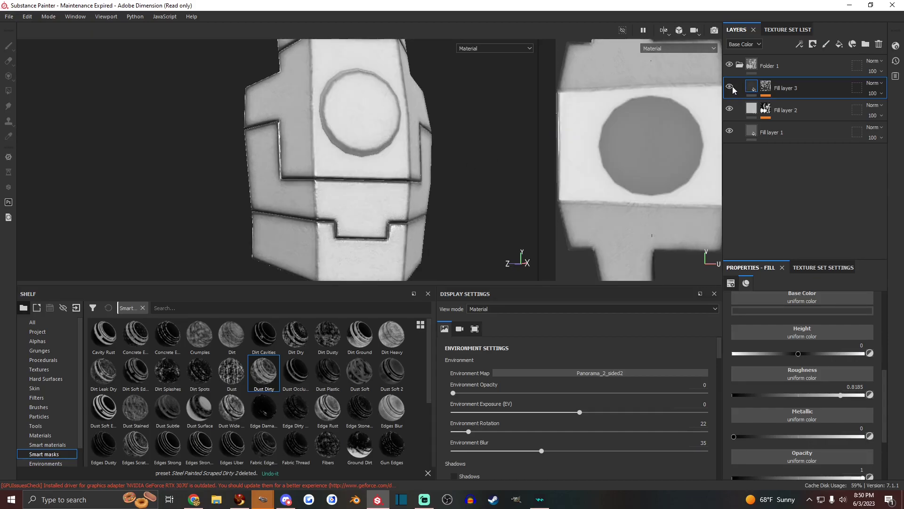
{"action": "left_click", "coordinate": [730, 86]}
{"action": "left_click", "coordinate": [730, 87]}
{"action": "left_click_drag", "start_coordinate": [316, 202], "coordinate": [264, 193], "text": "alt"}
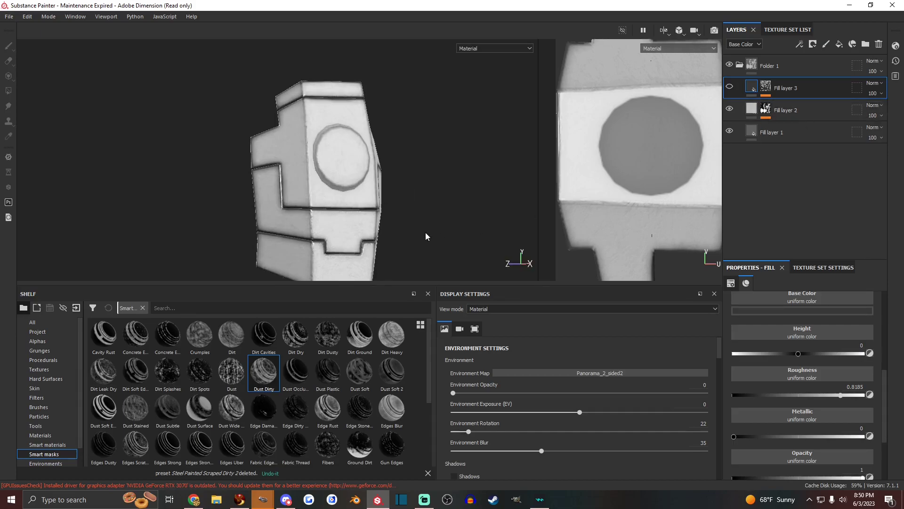
Delete Fill layer 3, leaving only the clean white paint layers
{"action": "key", "text": "Delete"}
{"action": "scroll", "coordinate": [285, 121], "scroll_direction": "up", "scroll_amount": 5}
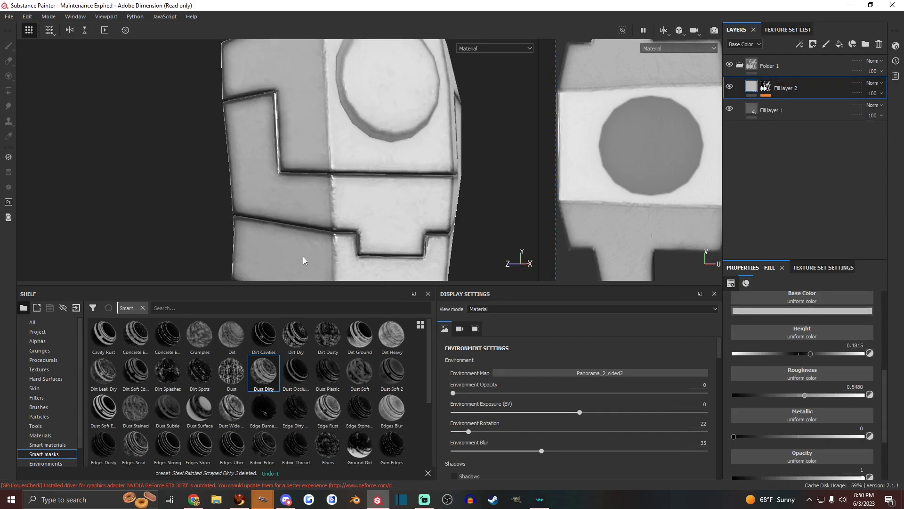
{"action": "left_click_drag", "start_coordinate": [285, 120], "coordinate": [350, 189], "text": "alt"}
{"action": "scroll", "coordinate": [634, 184], "scroll_direction": "down", "scroll_amount": 6}
{"action": "scroll", "coordinate": [660, 185], "scroll_direction": "up", "scroll_amount": 10}
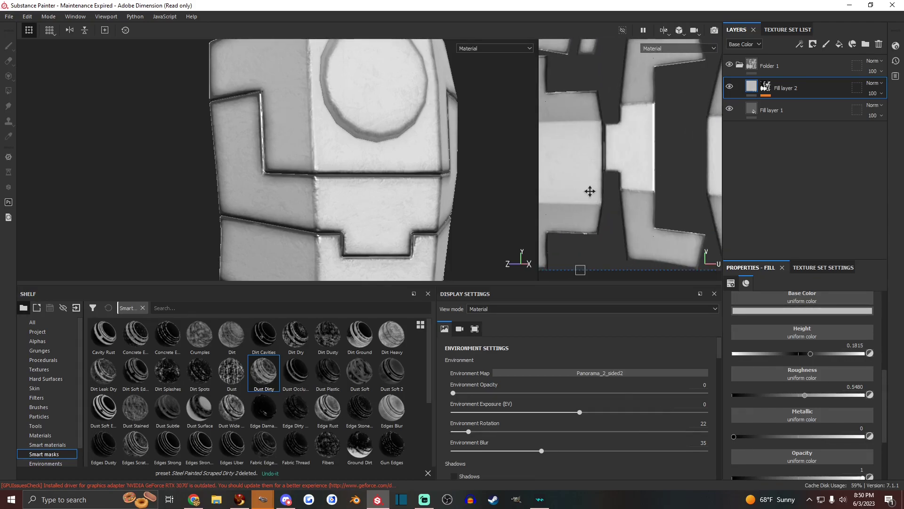
{"action": "scroll", "coordinate": [400, 191], "scroll_direction": "down", "scroll_amount": 5}
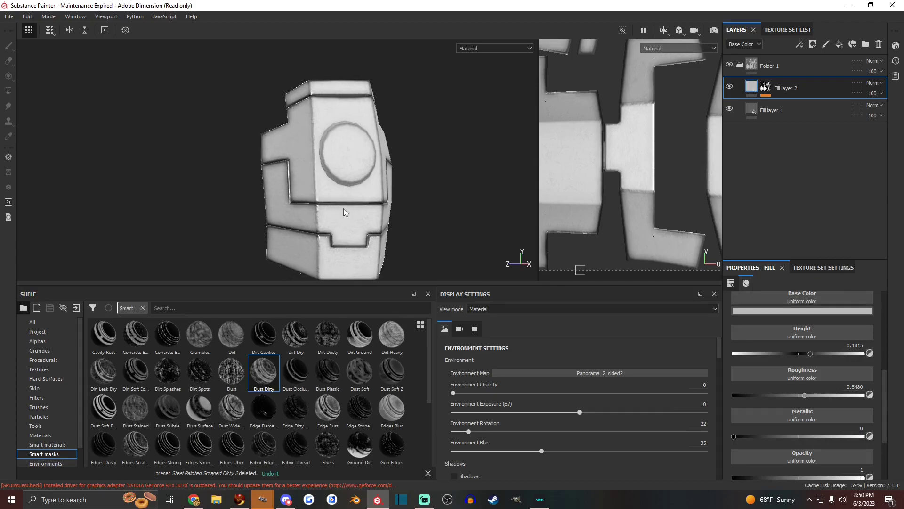
Place both fill layers in Folder 1 and rename it _White Painted Metal
{"action": "left_click", "coordinate": [777, 110], "text": "shift"}
{"action": "left_click_drag", "start_coordinate": [777, 111], "coordinate": [785, 69]}
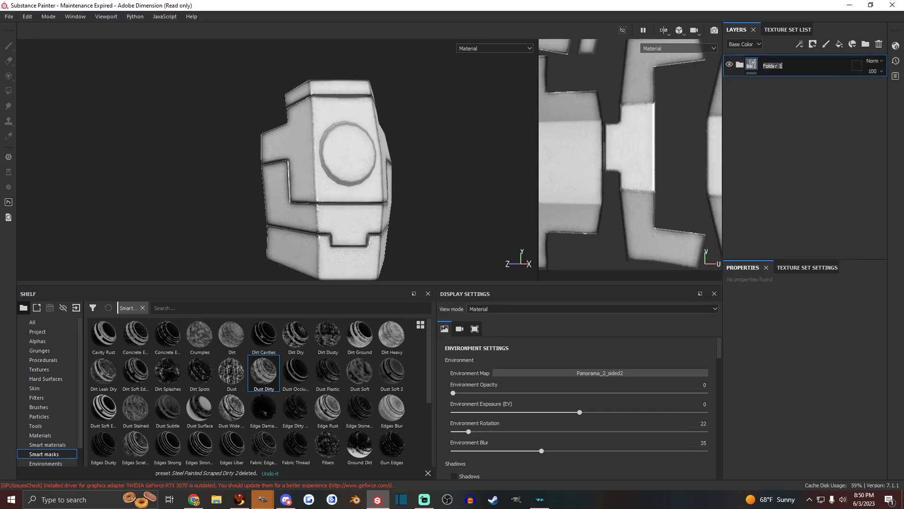
{"action": "type", "text": "White Painted Metal"}
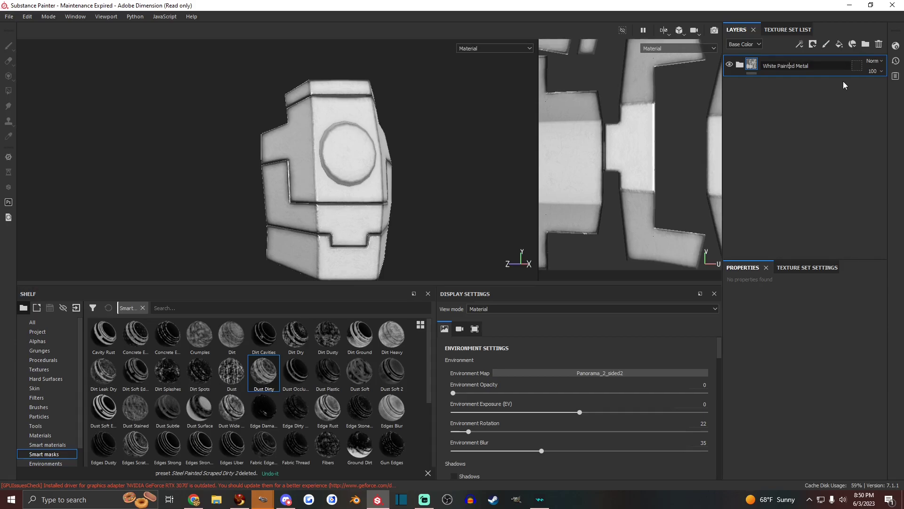
{"action": "type", "text": "_"}
Save the _White Painted Metal folder as a new smart material on the shelf
{"action": "left_click", "coordinate": [46, 444]}
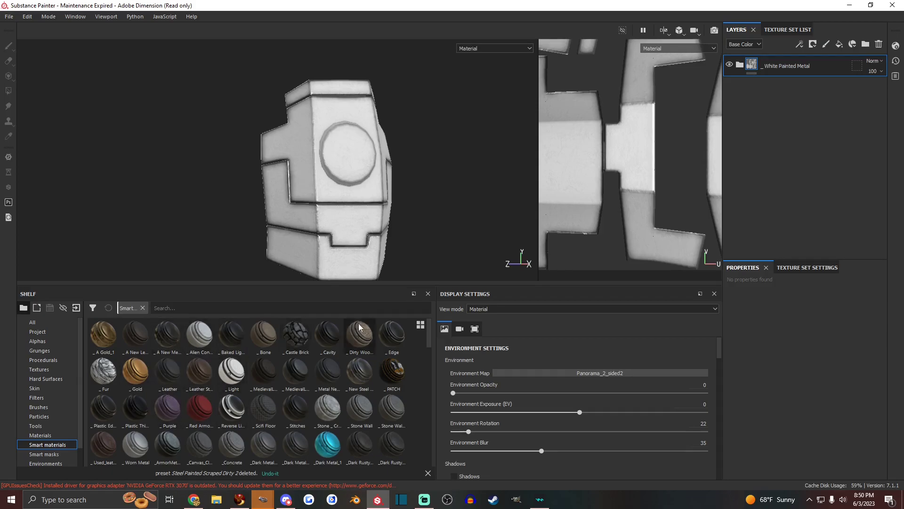
{"action": "scroll", "coordinate": [325, 400], "scroll_direction": "down", "scroll_amount": 15}
{"action": "scroll", "coordinate": [328, 408], "scroll_direction": "up", "scroll_amount": 15}
{"action": "right_click", "coordinate": [781, 71]}
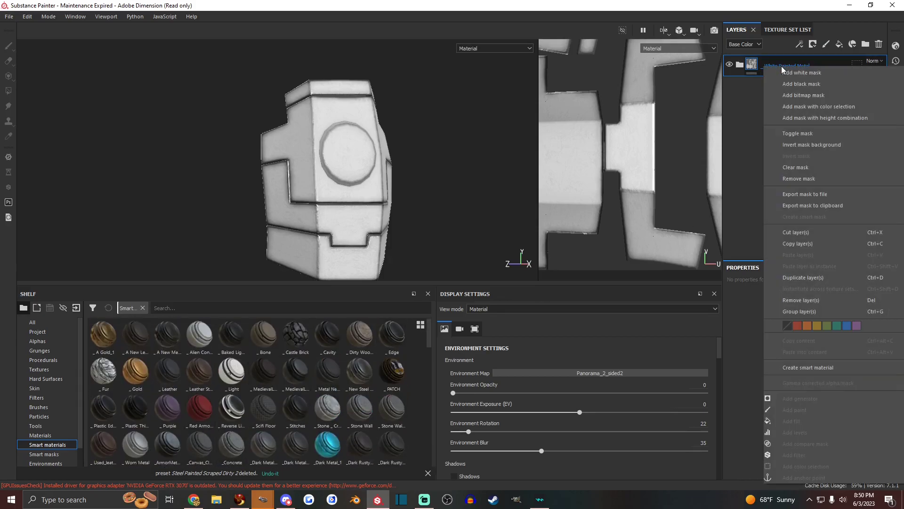
{"action": "left_click", "coordinate": [803, 368]}
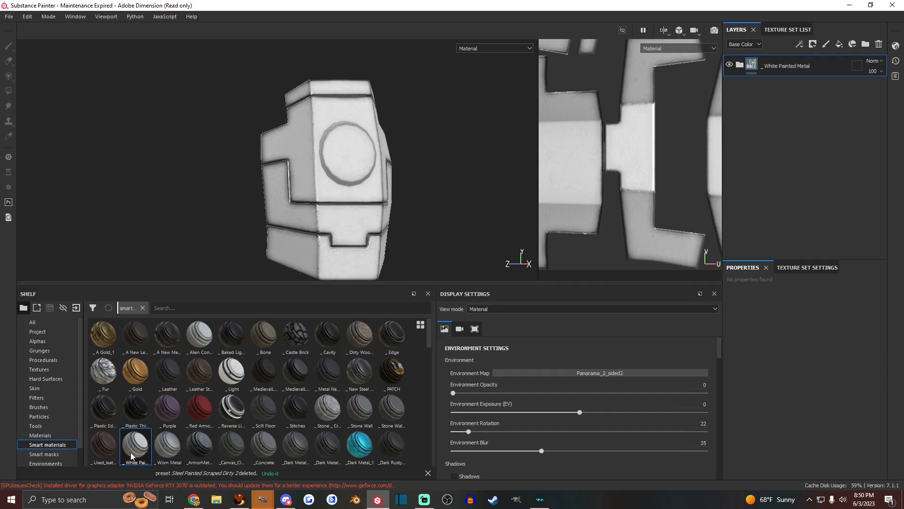
{"action": "left_click_drag", "start_coordinate": [331, 209], "coordinate": [336, 214], "text": "alt"}
Add a black mask to the folder and choose Polygon Fill in UV chunk mode
{"action": "right_click", "coordinate": [797, 57]}
{"action": "left_click", "coordinate": [756, 95]}
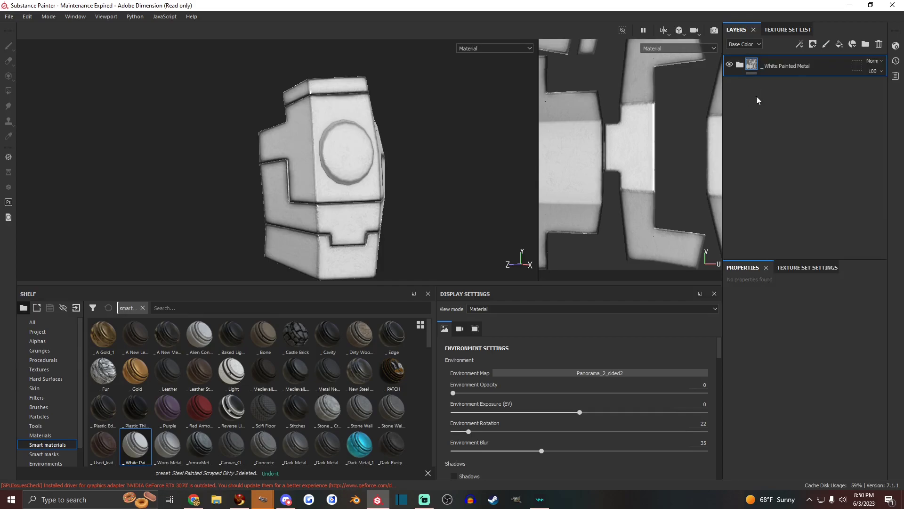
{"action": "right_click", "coordinate": [763, 69]}
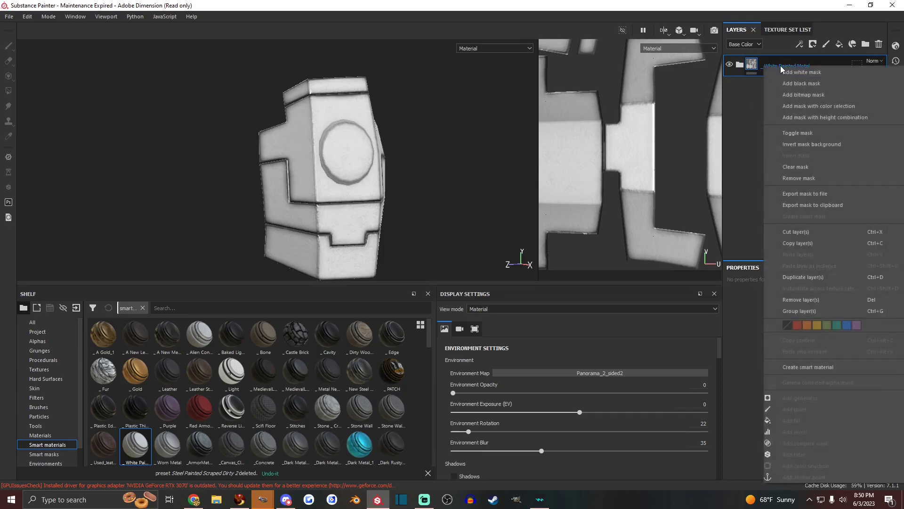
{"action": "left_click", "coordinate": [803, 83]}
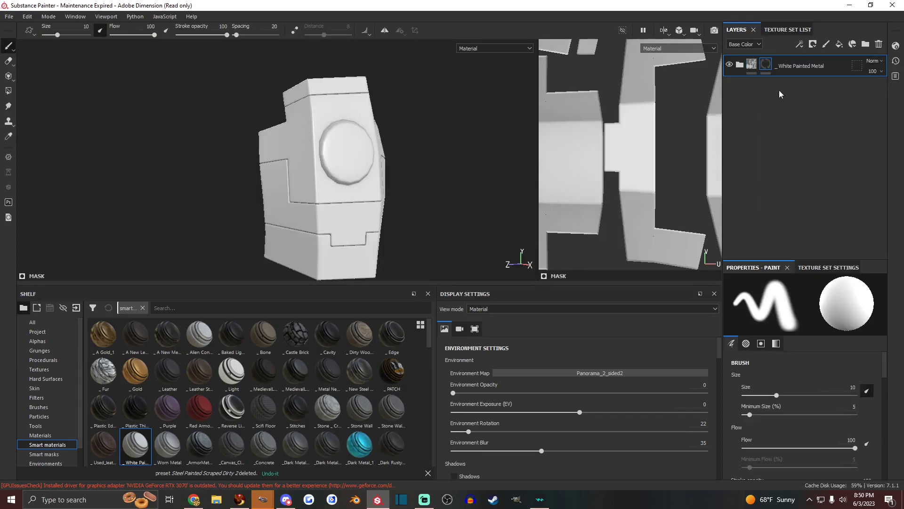
{"action": "left_click", "coordinate": [7, 93]}
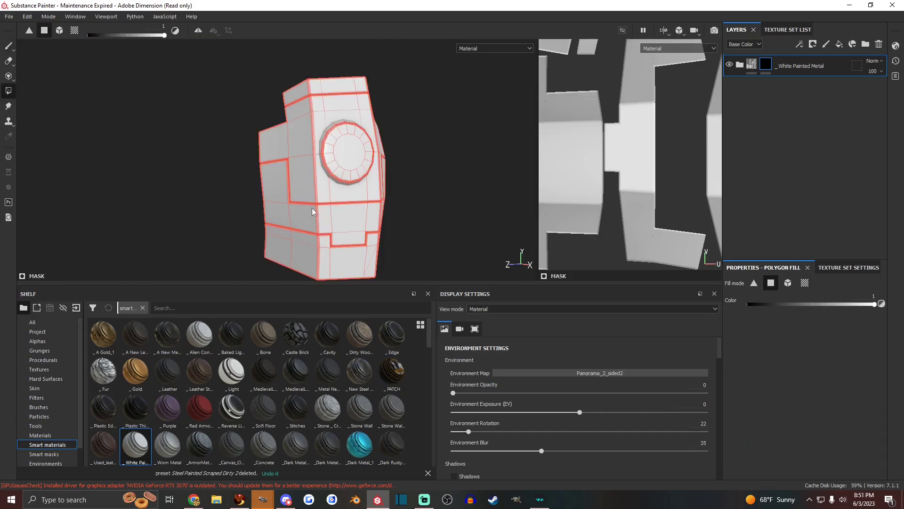
{"action": "left_click", "coordinate": [805, 282]}
Fill the top and bottom faces in the mask and set wireframe opacity to 0
{"action": "left_click_drag", "start_coordinate": [389, 181], "coordinate": [332, 81], "text": "alt"}
{"action": "left_click_drag", "start_coordinate": [265, 57], "coordinate": [439, 85]}
{"action": "middle_click_drag", "start_coordinate": [317, 167], "coordinate": [329, 147], "text": "alt"}
{"action": "left_click_drag", "start_coordinate": [336, 214], "coordinate": [428, 181]}
{"action": "mouse_move", "coordinate": [247, 171]}
{"action": "right_mouse_down", "text": "alt"}
{"action": "mouse_move", "coordinate": [287, 168]}
{"action": "mouse_move", "coordinate": [340, 196]}
{"action": "right_mouse_up", "text": "alt"}
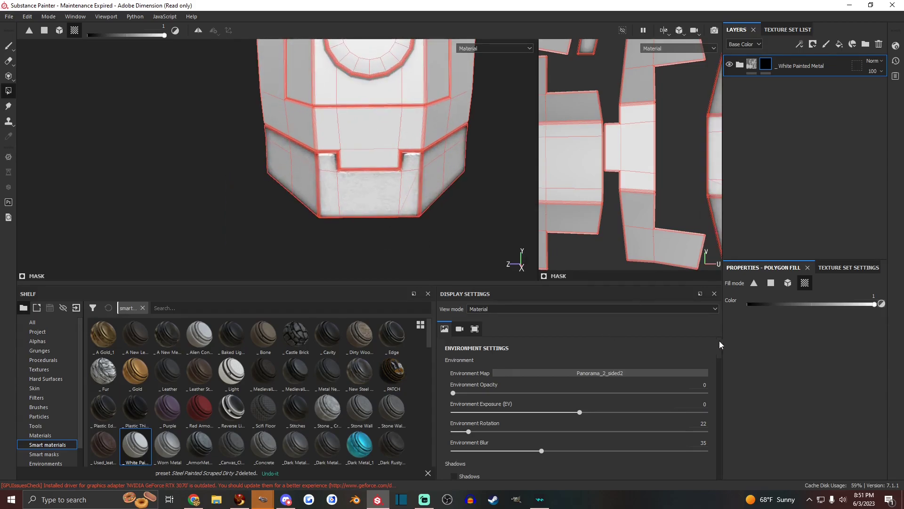
{"action": "left_click_drag", "start_coordinate": [720, 344], "coordinate": [455, 400]}
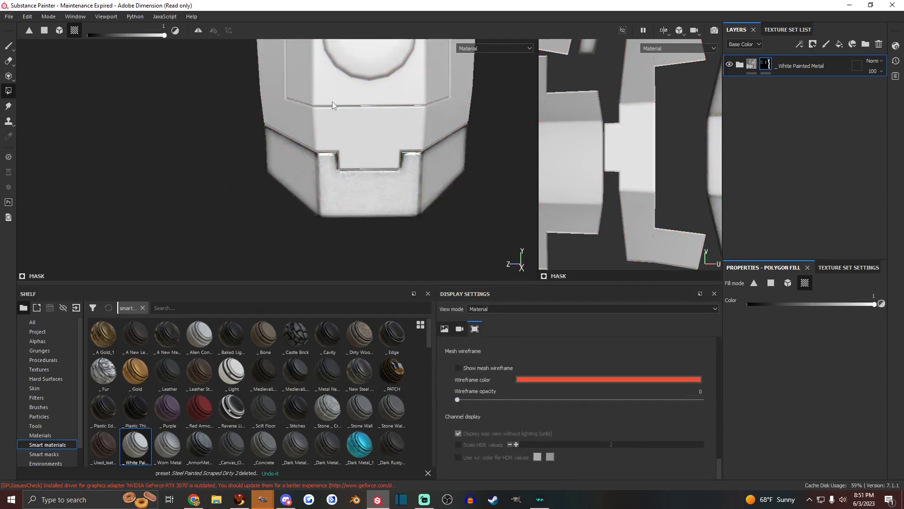
{"action": "right_click_drag", "start_coordinate": [329, 95], "coordinate": [295, 192], "text": "alt"}
{"action": "left_click_drag", "start_coordinate": [295, 192], "coordinate": [346, 159], "text": "alt"}
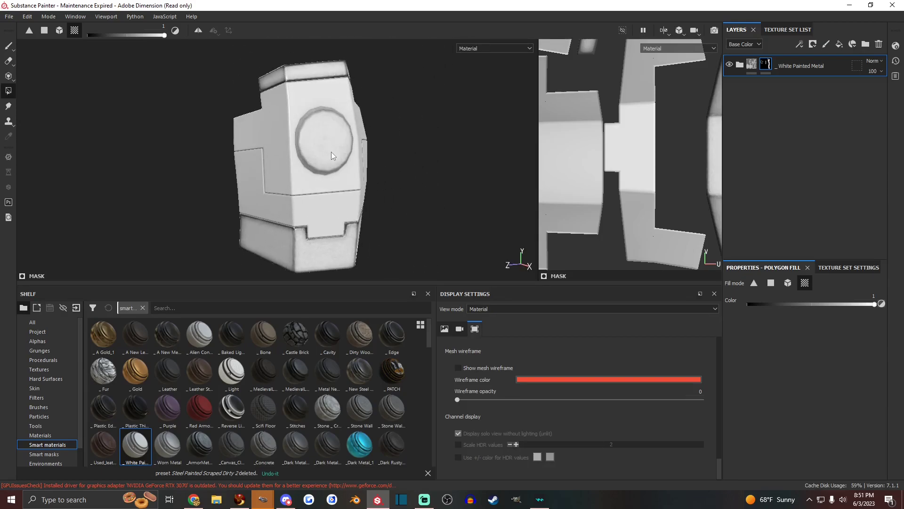
{"action": "right_click_drag", "start_coordinate": [331, 153], "coordinate": [309, 182], "text": "alt"}
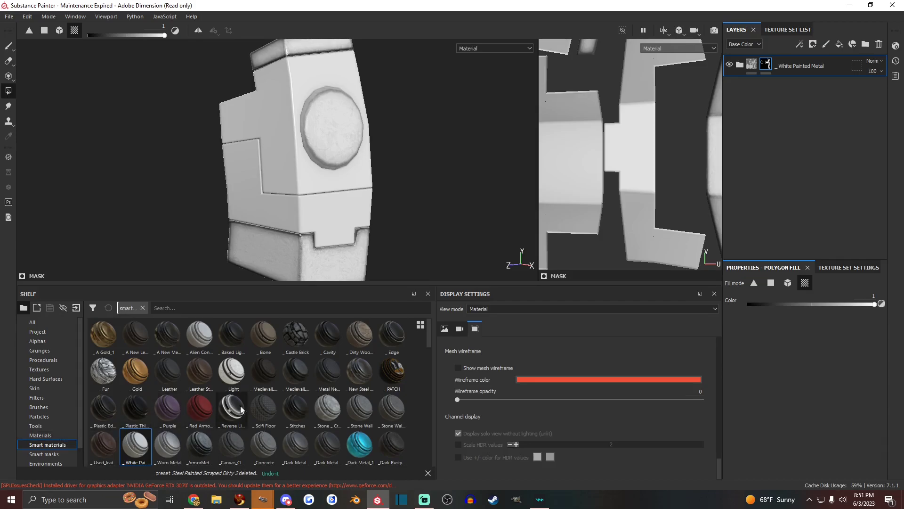
Drop the Dark Metal smart material beneath _White Painted Metal as _Dark Metal NEW_1
{"action": "scroll", "coordinate": [275, 399], "scroll_direction": "down", "scroll_amount": 3}
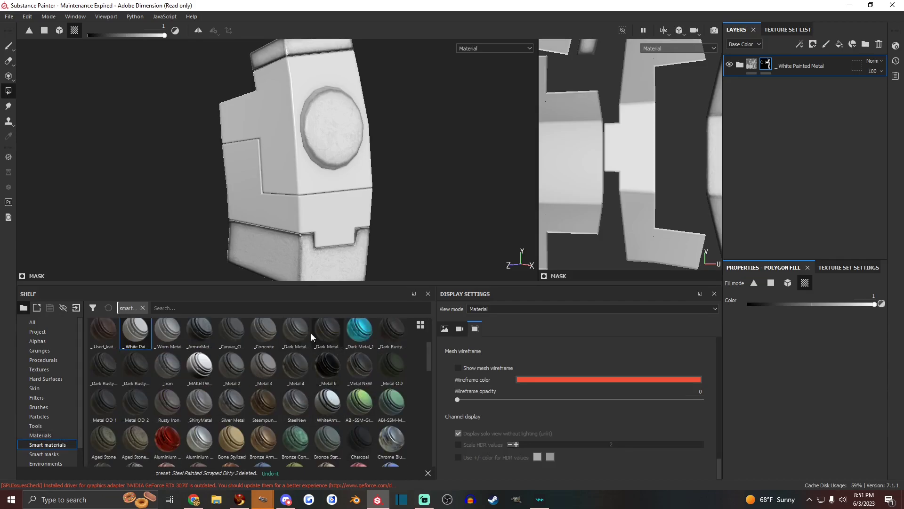
{"action": "left_click", "coordinate": [328, 330]}
{"action": "left_click_drag", "start_coordinate": [328, 330], "coordinate": [796, 92]}
{"action": "left_click_drag", "start_coordinate": [470, 161], "coordinate": [332, 205], "text": "alt"}
{"action": "right_click_drag", "start_coordinate": [331, 205], "coordinate": [331, 217], "text": "alt"}
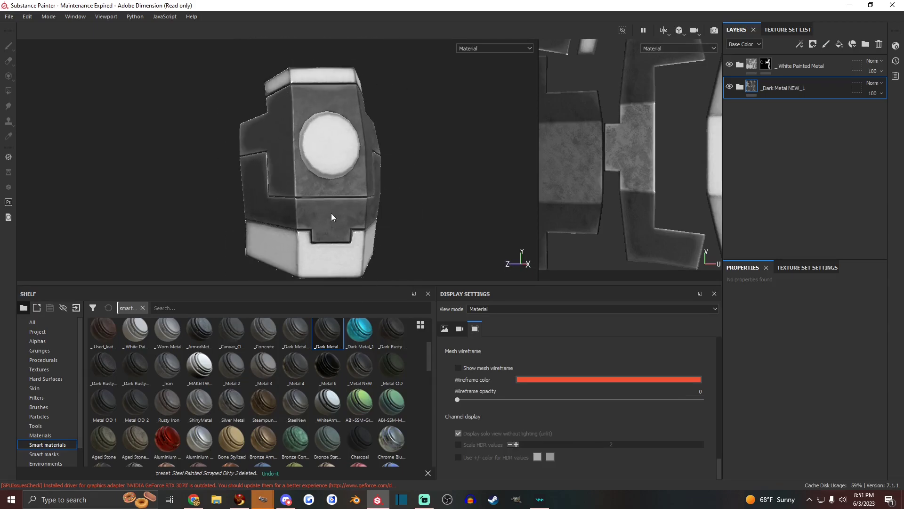
{"action": "middle_click_drag", "start_coordinate": [329, 231], "coordinate": [322, 222], "text": "alt"}
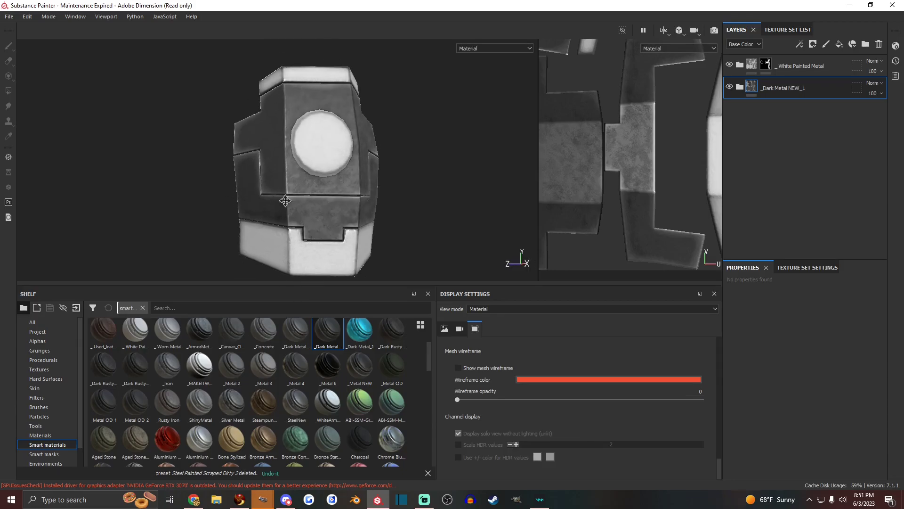